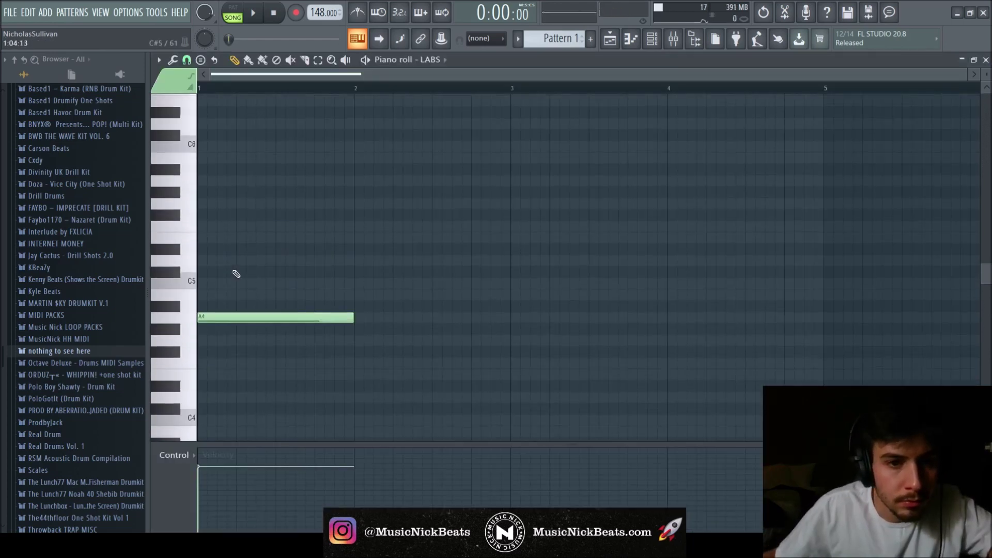
- Add C5 and E5 notes above the A4 note to form a one-bar chord in bar 1
{"action": "left_click", "coordinate": [201, 283]}
{"action": "scroll", "coordinate": [227, 290], "scroll_direction": "up", "scroll_amount": 1}
{"action": "left_click", "coordinate": [215, 273]}
{"action": "scroll", "coordinate": [236, 322], "scroll_direction": "down", "scroll_amount": 2}
{"action": "key", "text": "space"}
{"action": "scroll", "coordinate": [230, 313], "scroll_direction": "up", "scroll_amount": 3}
{"action": "key", "text": "space"}
{"action": "left_click", "coordinate": [211, 261]}
{"action": "right_click", "coordinate": [210, 260]}
- Add a C6 note starting on beat two of bar 1 and trim it to end at the bar line
{"action": "scroll", "coordinate": [212, 249], "scroll_direction": "up", "scroll_amount": 1}
{"action": "key", "text": "space"}
{"action": "left_click", "coordinate": [239, 252]}
{"action": "scroll", "coordinate": [274, 256], "scroll_direction": "down", "scroll_amount": 1}
{"action": "left_click_drag", "start_coordinate": [390, 215], "coordinate": [353, 220]}
{"action": "key", "text": "space"}
- Play back the chord and add a C7 note above it spanning the whole of bar 1
{"action": "left_click_drag", "start_coordinate": [987, 75], "coordinate": [987, 82]}
{"action": "key", "text": "space"}
{"action": "key", "text": "space"}
{"action": "left_click_drag", "start_coordinate": [988, 74], "coordinate": [988, 68]}
{"action": "key", "text": "space"}
{"action": "scroll", "coordinate": [303, 195], "scroll_direction": "up", "scroll_amount": 2}
{"action": "key", "text": "space"}
{"action": "key", "text": "space"}
{"action": "scroll", "coordinate": [273, 140], "scroll_direction": "up", "scroll_amount": 2}
{"action": "key", "text": "space"}
{"action": "mouse_move", "coordinate": [218, 135]}
{"action": "left_mouse_down"}
{"action": "mouse_move", "coordinate": [184, 130]}
{"action": "mouse_move", "coordinate": [172, 188]}
{"action": "left_mouse_up"}
{"action": "key", "text": "space"}
{"action": "scroll", "coordinate": [312, 160], "scroll_direction": "down", "scroll_amount": 1}
{"action": "left_click_drag", "start_coordinate": [312, 160], "coordinate": [353, 161]}
{"action": "left_click", "coordinate": [278, 205]}
{"action": "scroll", "coordinate": [415, 197], "scroll_direction": "down", "scroll_amount": 1}
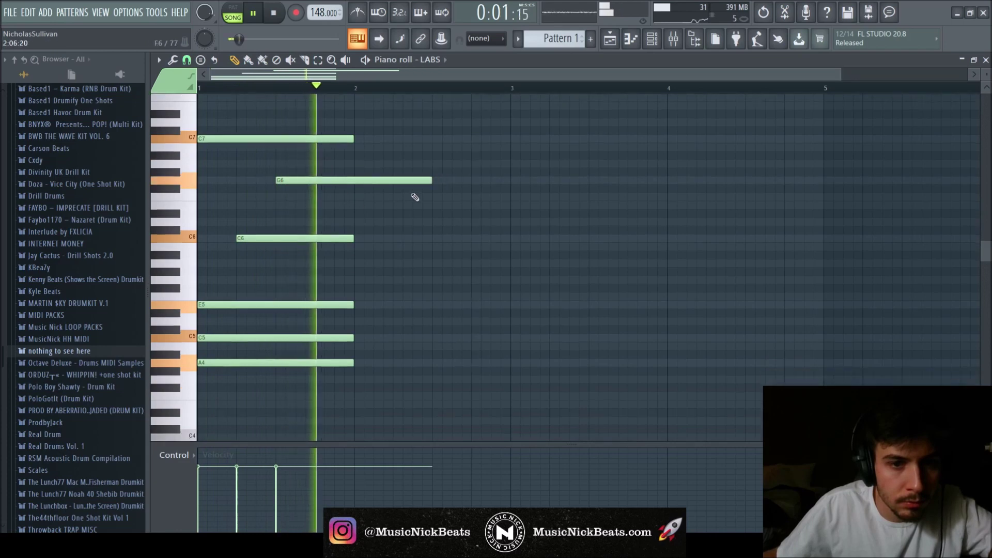
{"action": "key", "text": "space"}
{"action": "right_click", "coordinate": [426, 181]}
{"action": "key", "text": "space"}
{"action": "left_click", "coordinate": [277, 206]}
{"action": "key", "text": "space"}
{"action": "key", "text": "space"}
{"action": "left_click_drag", "start_coordinate": [429, 205], "coordinate": [353, 212]}
{"action": "key", "text": "space"}
{"action": "right_click", "coordinate": [345, 206]}
{"action": "key", "text": "space"}
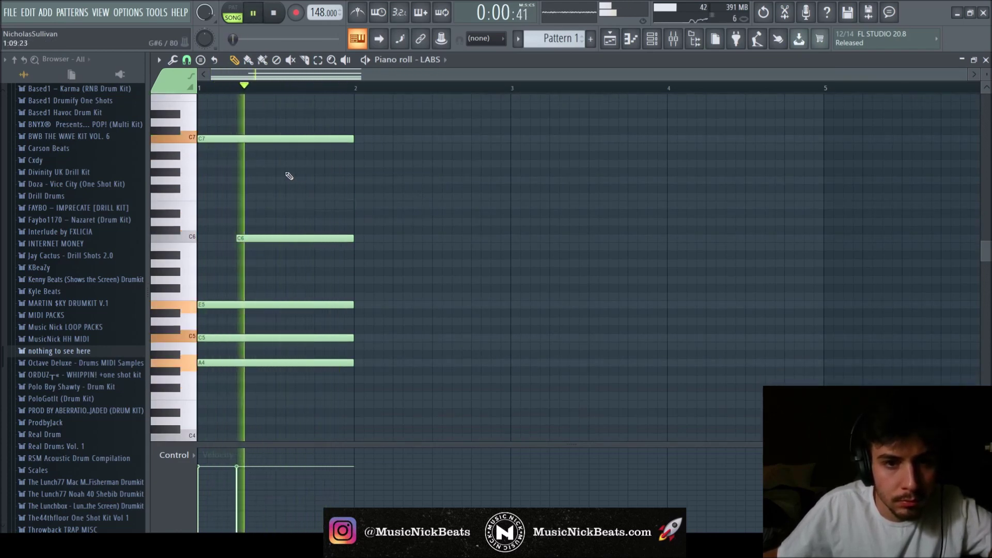
- Add an A6 note on beat three of bar 1
{"action": "left_click", "coordinate": [278, 162]}
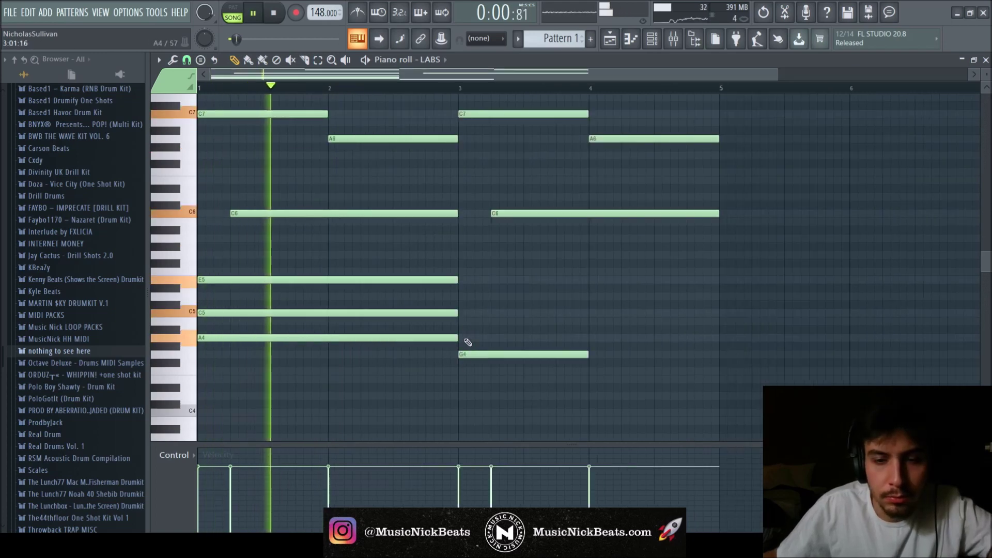
- Build a two-bar chord of G4, D5 and F5 starting at bar 3 and play it back
{"action": "right_click", "coordinate": [465, 355]}
{"action": "key", "text": "space"}
{"action": "left_click", "coordinate": [465, 354]}
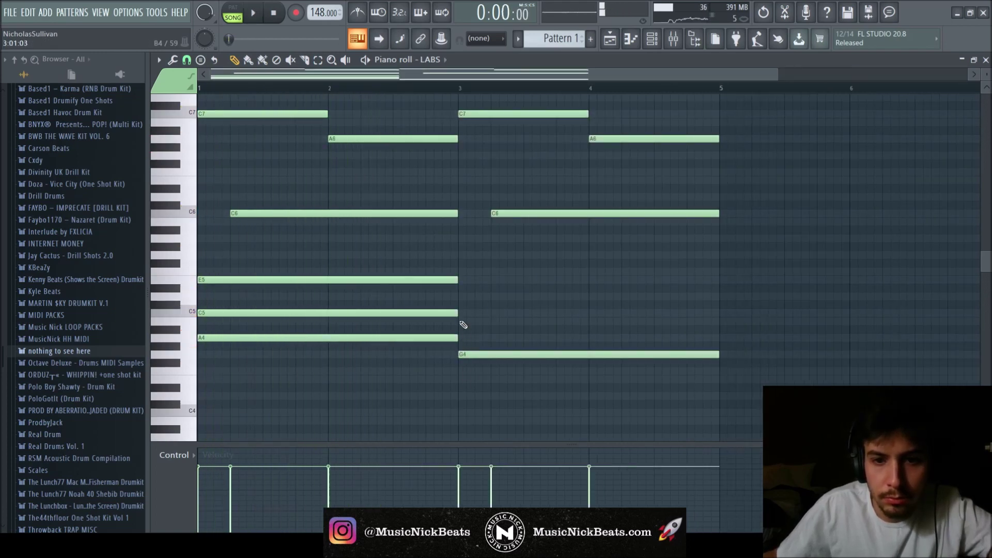
{"action": "left_click", "coordinate": [461, 321]}
{"action": "left_click", "coordinate": [462, 297]}
{"action": "left_click", "coordinate": [462, 271]}
{"action": "right_click", "coordinate": [468, 320]}
{"action": "key", "text": "space"}
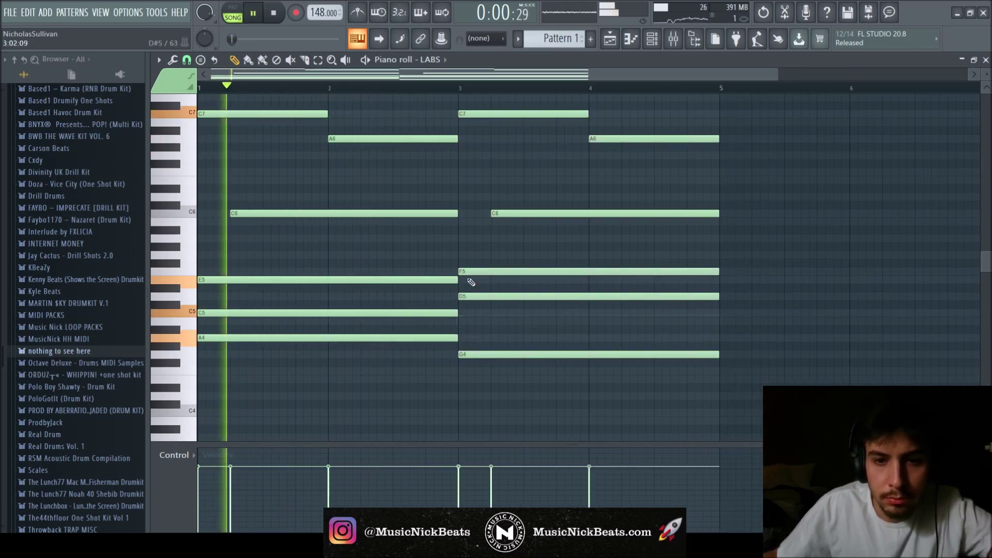
{"action": "scroll", "coordinate": [690, 249], "scroll_direction": "down", "scroll_amount": 1}
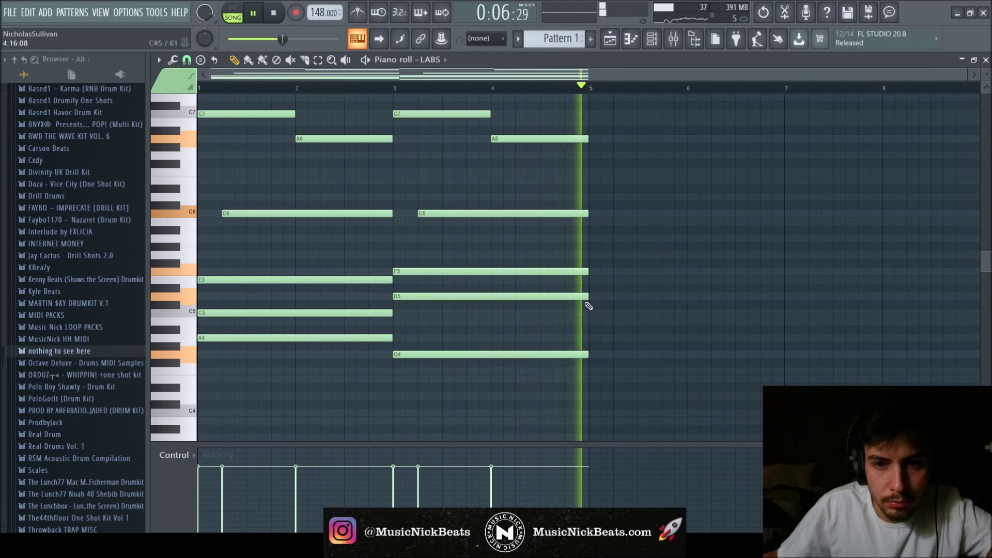
- Build a two-bar chord of F4, C5 and G5 starting at bar 5 and play it back
{"action": "key", "text": "space"}
{"action": "left_click", "coordinate": [590, 373]}
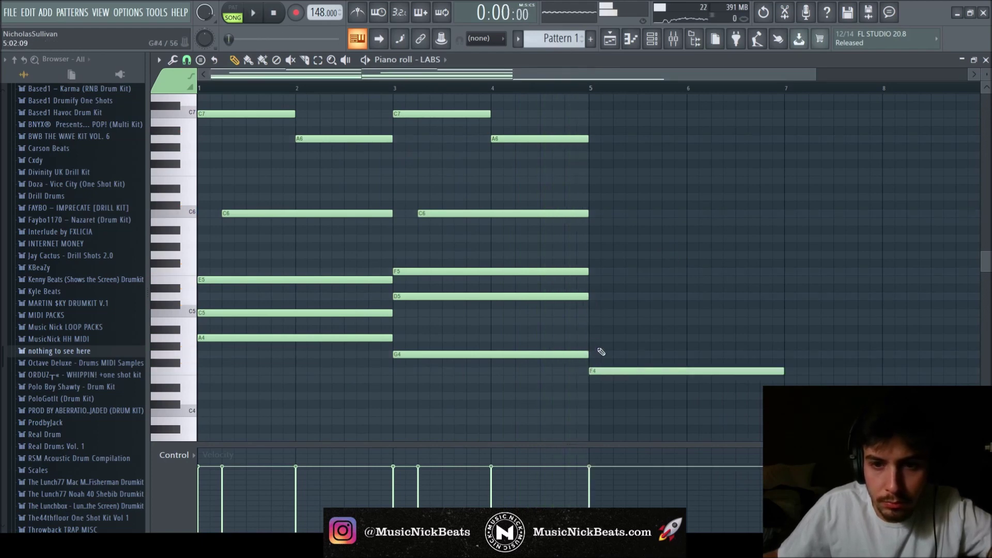
{"action": "left_click", "coordinate": [592, 337]}
{"action": "left_click", "coordinate": [593, 312]}
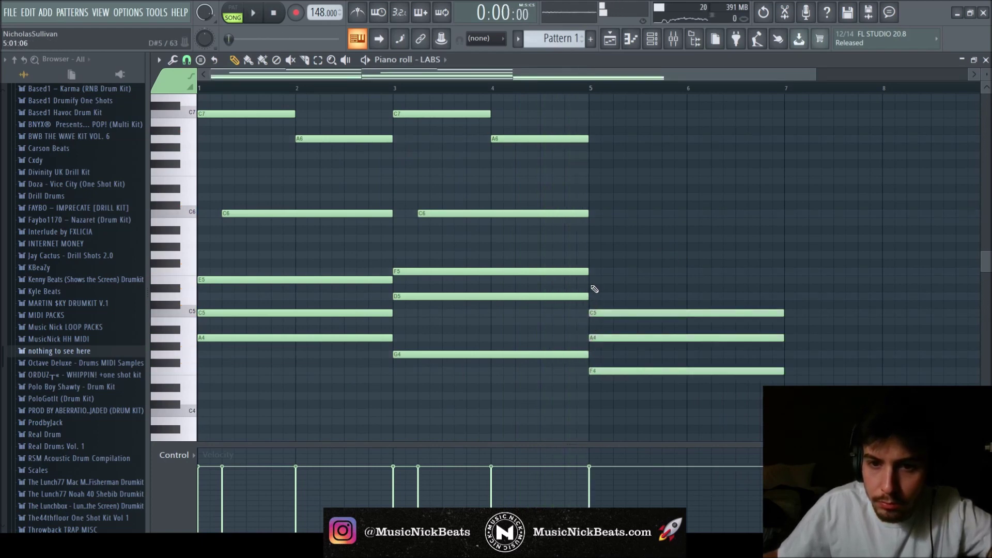
{"action": "left_click", "coordinate": [593, 280]}
{"action": "left_click", "coordinate": [596, 255]}
{"action": "right_click", "coordinate": [600, 279]}
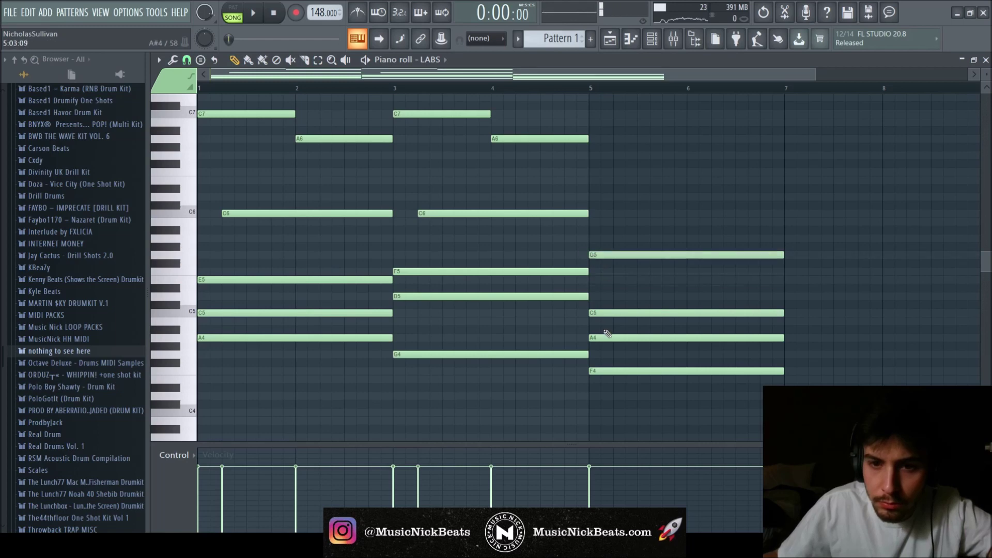
{"action": "right_click", "coordinate": [604, 337]}
{"action": "scroll", "coordinate": [569, 289], "scroll_direction": "down", "scroll_amount": 1}
{"action": "key", "text": "space"}
- Duplicate the C7, A6 and C6 melody notes from bars 1–4 so the copy begins at bar 5
{"action": "scroll", "coordinate": [564, 286], "scroll_direction": "up", "scroll_amount": 2}
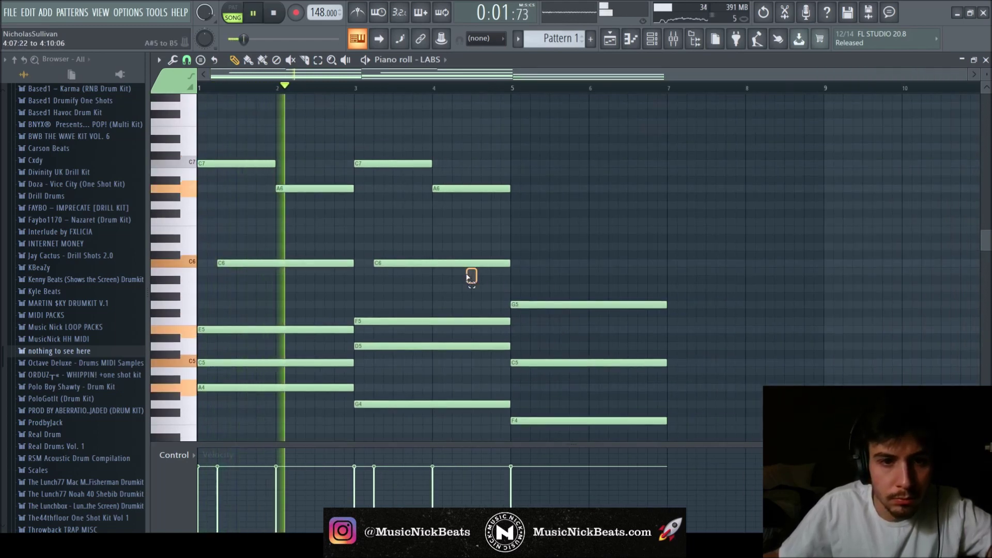
{"action": "left_click_drag", "start_coordinate": [472, 278], "coordinate": [248, 152]}
{"action": "left_click_drag", "start_coordinate": [299, 263], "coordinate": [572, 259]}
{"action": "scroll", "coordinate": [572, 259], "scroll_direction": "down", "scroll_amount": 1}
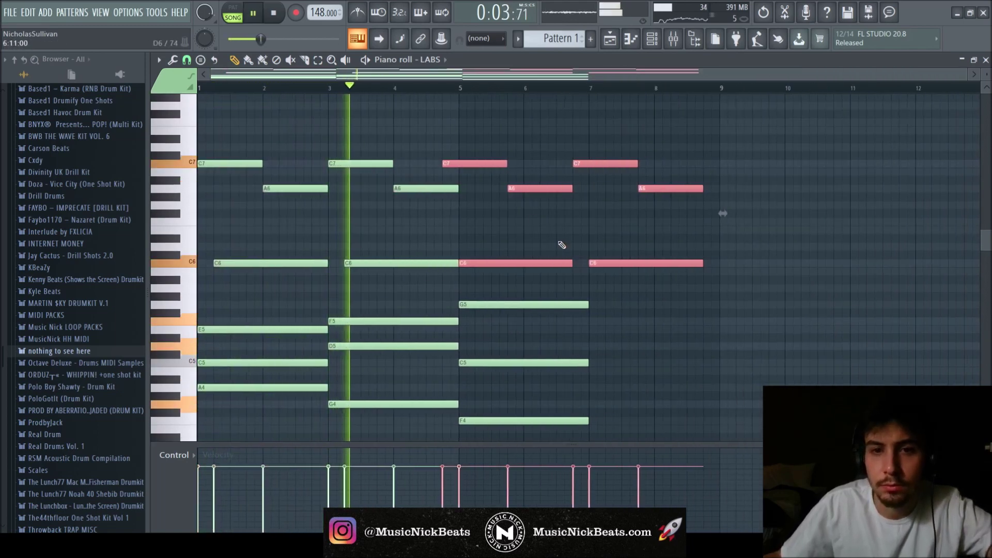
{"action": "mouse_move", "coordinate": [488, 264]}
{"action": "left_mouse_down"}
{"action": "mouse_move", "coordinate": [520, 266]}
{"action": "mouse_move", "coordinate": [506, 265]}
{"action": "left_mouse_up"}
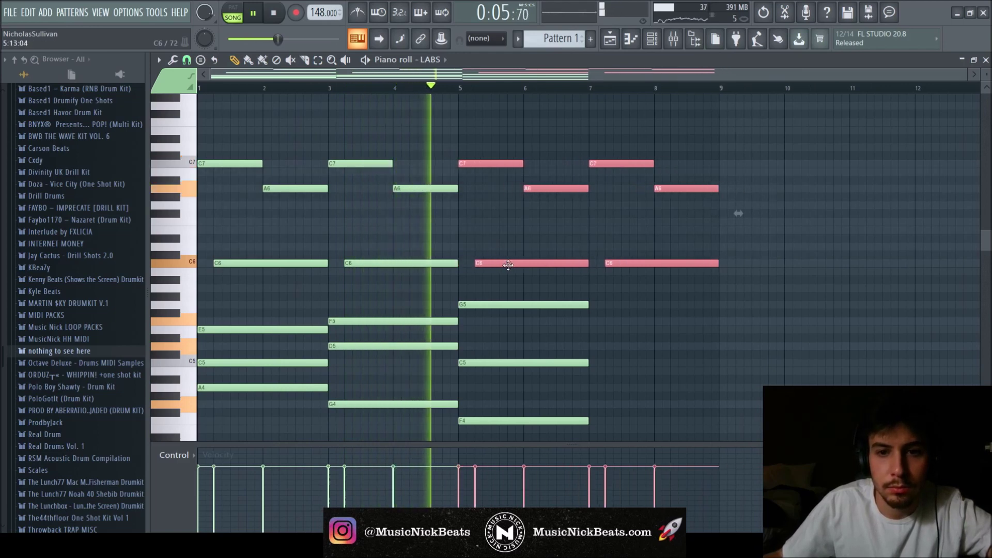
{"action": "left_click", "coordinate": [577, 225]}
{"action": "scroll", "coordinate": [591, 232], "scroll_direction": "down", "scroll_amount": 1}
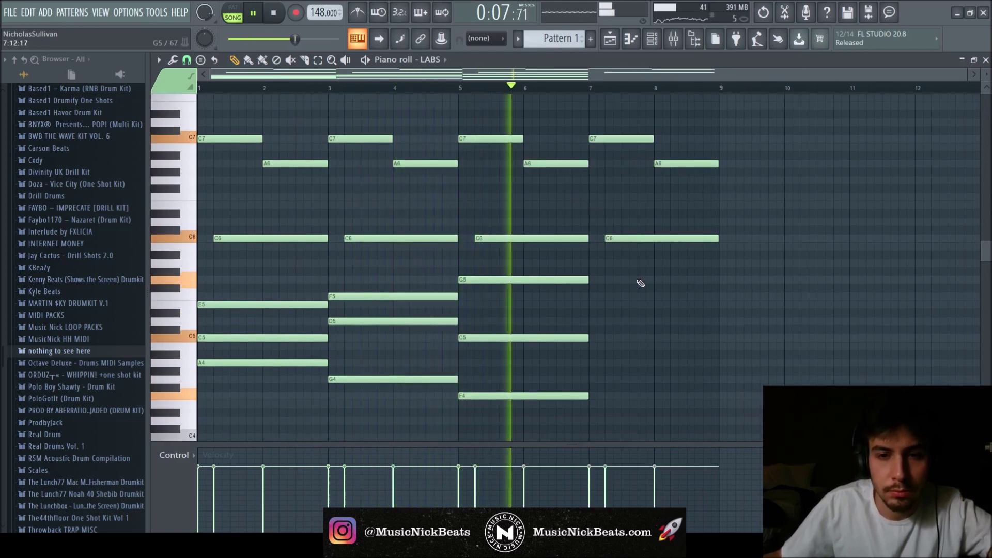
- Delete the copied C7, A6 and C6 melody notes in bars 7 and 8
{"action": "key", "text": "space"}
{"action": "left_click_drag", "start_coordinate": [734, 268], "coordinate": [632, 141]}
{"action": "key", "text": "ctrl+x"}
{"action": "key", "text": "ctrl+z"}
{"action": "left_click_drag", "start_coordinate": [758, 268], "coordinate": [636, 133]}
{"action": "key", "text": "Delete"}
- Build a two-bar chord of E4, B4 and G5 starting at bar 7, raising the G4 by an octave
{"action": "scroll", "coordinate": [648, 211], "scroll_direction": "down", "scroll_amount": 5}
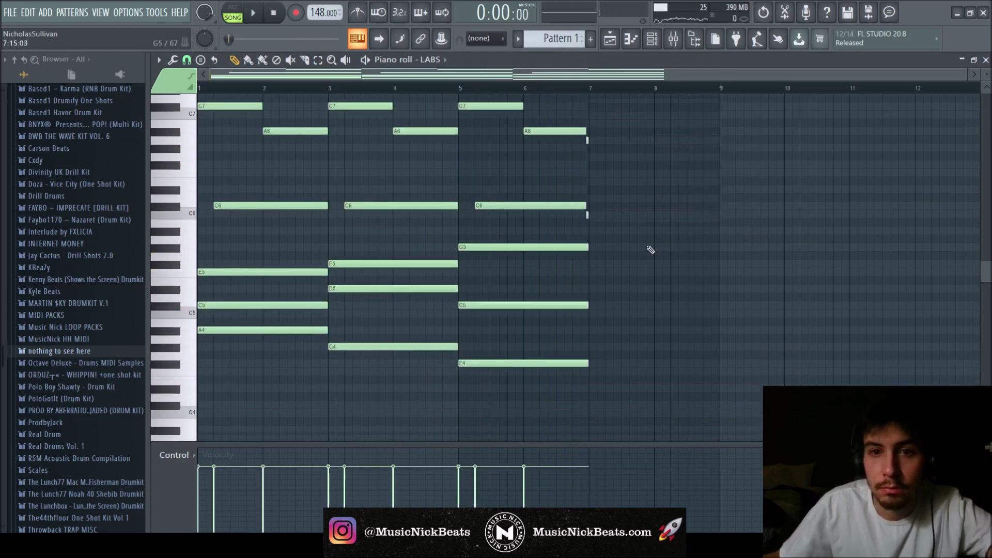
{"action": "key", "text": "space"}
{"action": "scroll", "coordinate": [548, 313], "scroll_direction": "up", "scroll_amount": 1}
{"action": "key", "text": "space"}
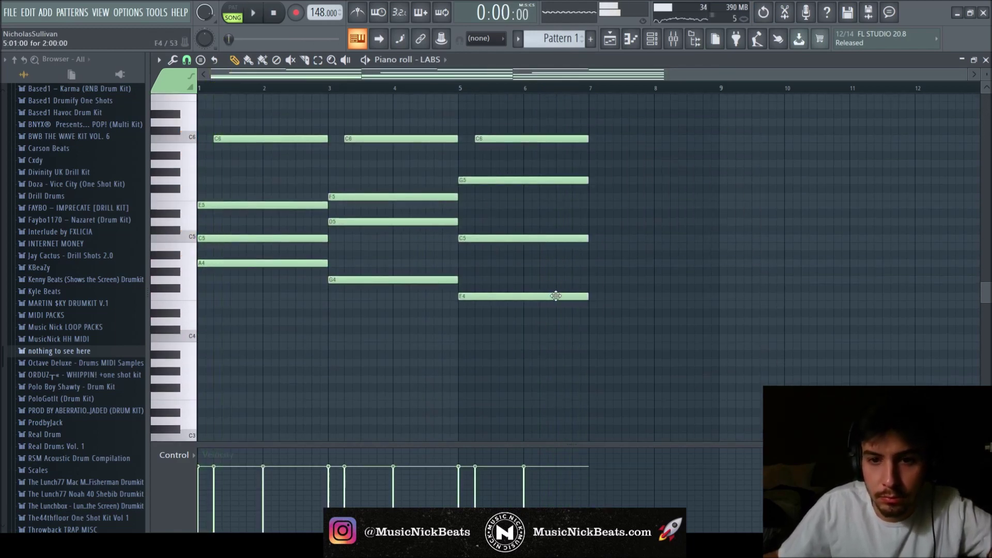
{"action": "left_click", "coordinate": [592, 306]}
{"action": "left_click", "coordinate": [595, 247]}
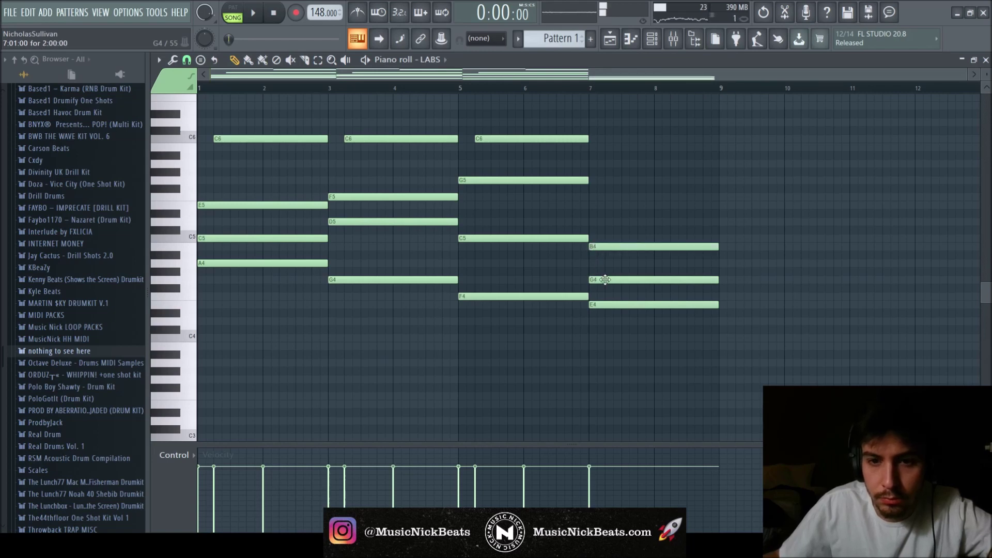
{"action": "key", "text": "ctrl+Up"}
{"action": "key", "text": "space"}
- Add a B5 note at the start of bar 7 and a C6 note starting on the bar's second beat
{"action": "scroll", "coordinate": [641, 206], "scroll_direction": "up", "scroll_amount": 3}
{"action": "left_click", "coordinate": [547, 213]}
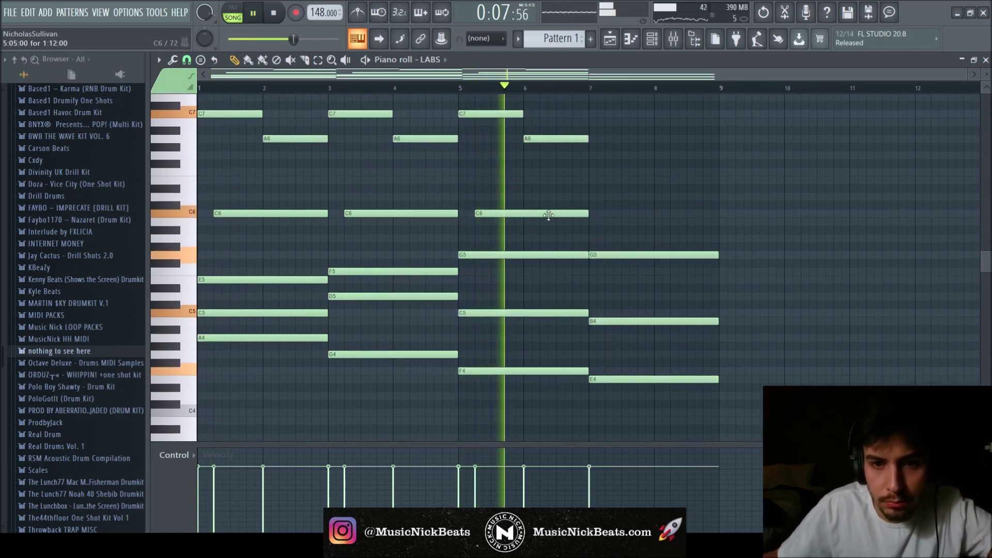
{"action": "left_click", "coordinate": [592, 223]}
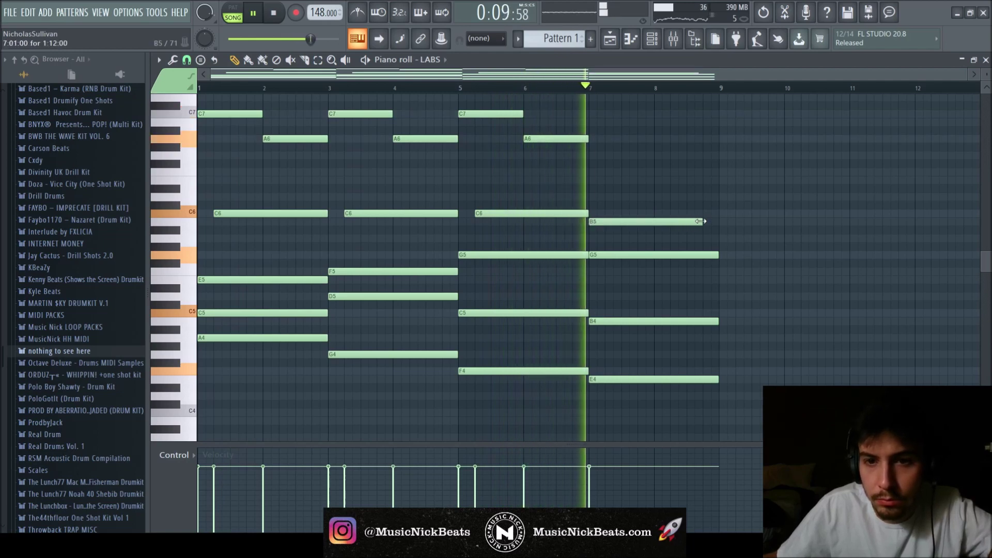
{"action": "key", "text": "space"}
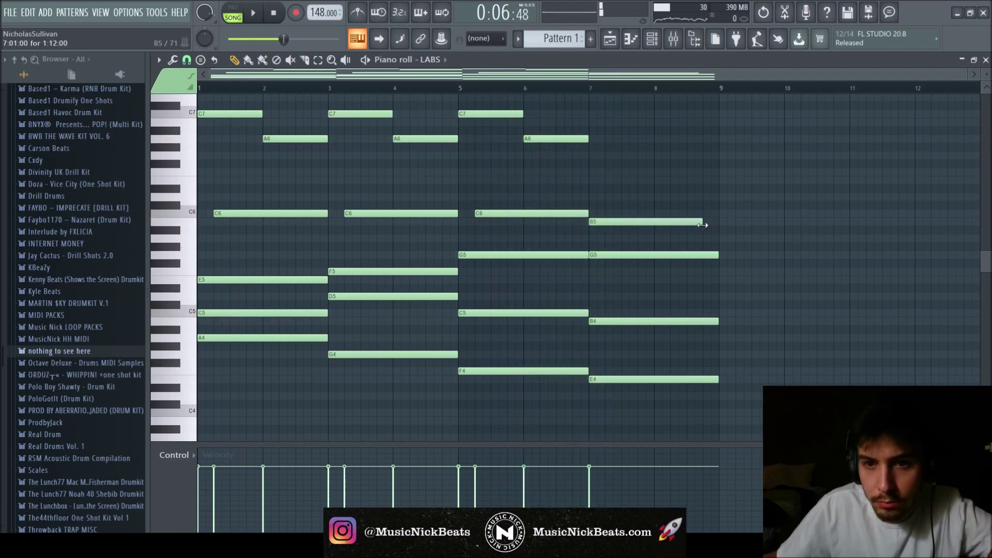
{"action": "left_click", "coordinate": [609, 213]}
{"action": "key", "text": "space"}
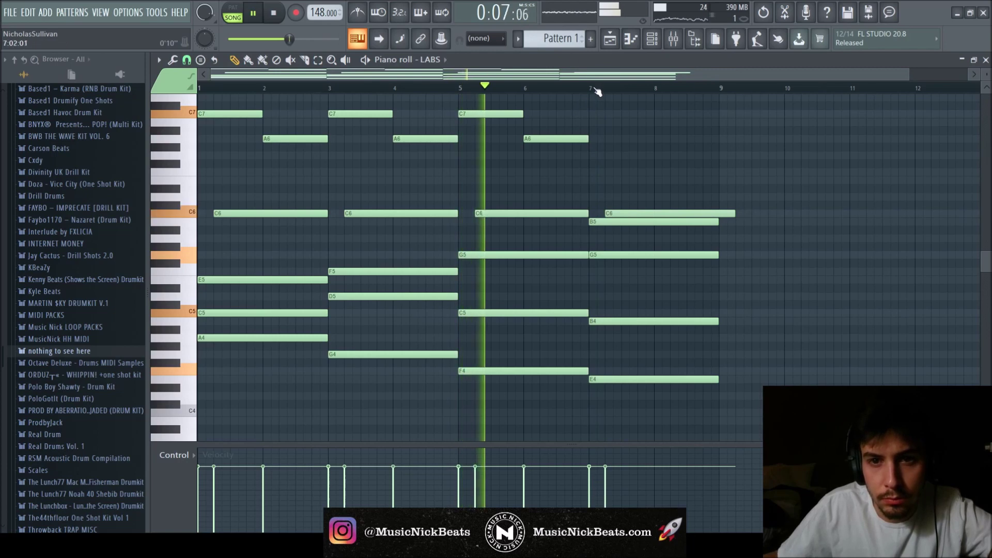
- Shorten the B5 in bar 7 to end where the C6 begins, and trim the C6 to the end of bar 8
{"action": "left_click_drag", "start_coordinate": [713, 238], "coordinate": [609, 196]}
{"action": "key", "text": "ctrl+l"}
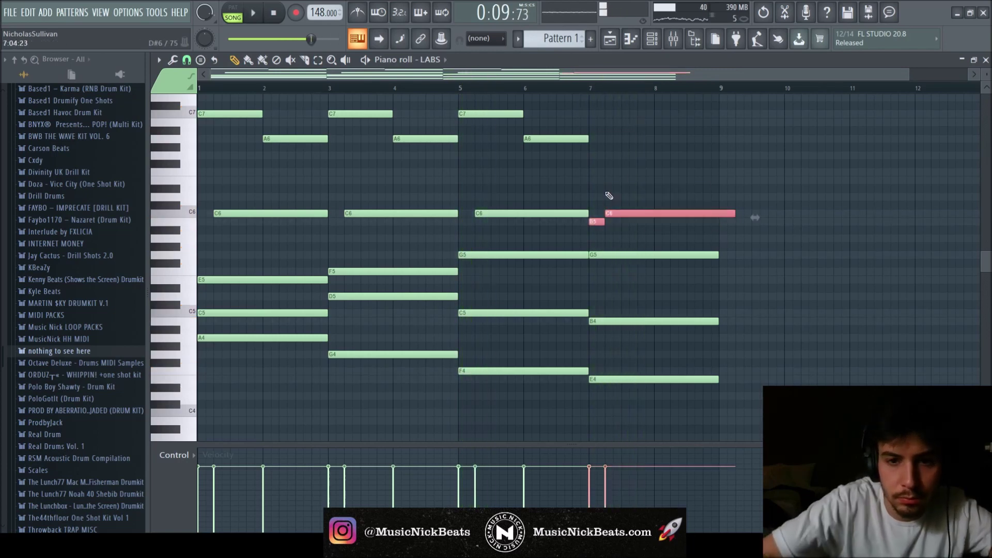
{"action": "key", "text": "ctrl+d"}
{"action": "key", "text": "space"}
{"action": "key", "text": "space"}
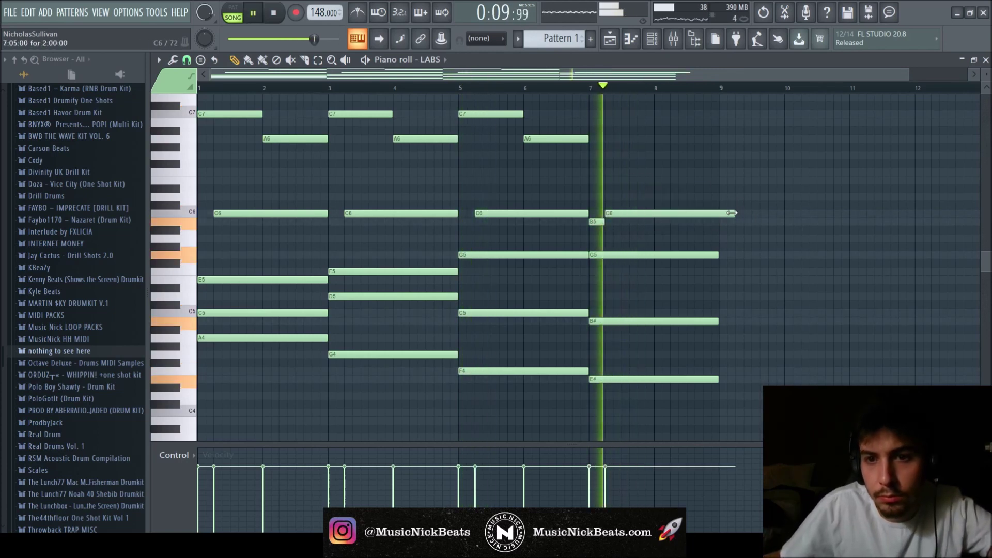
{"action": "left_click_drag", "start_coordinate": [733, 214], "coordinate": [717, 212]}
{"action": "scroll", "coordinate": [677, 183], "scroll_direction": "up", "scroll_amount": 2}
{"action": "key", "text": "space"}
{"action": "left_click_drag", "start_coordinate": [622, 217], "coordinate": [691, 167]}
{"action": "key", "text": "space"}
{"action": "key", "text": "ctrl+d"}
{"action": "key", "text": "space"}
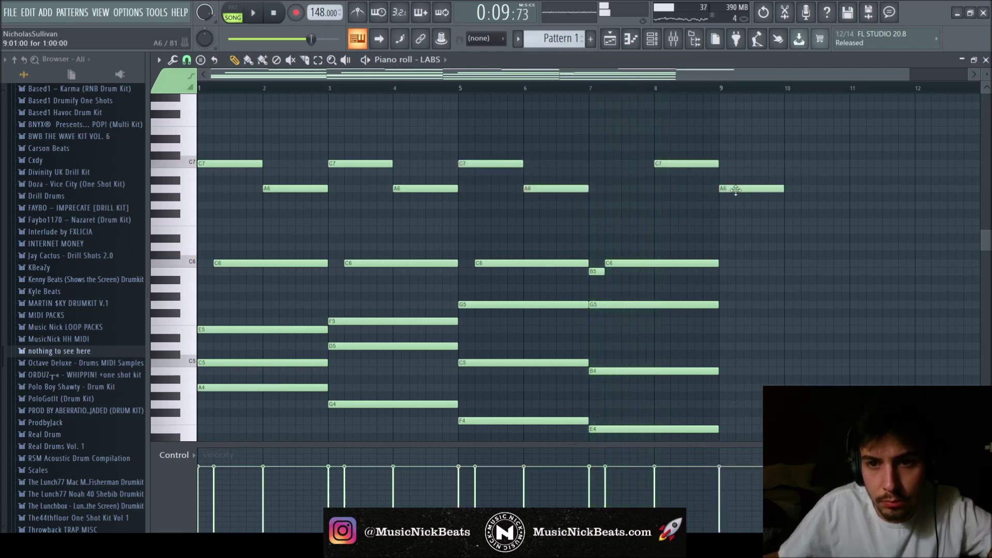
{"action": "key", "text": "space"}
{"action": "left_click_drag", "start_coordinate": [770, 203], "coordinate": [683, 158]}
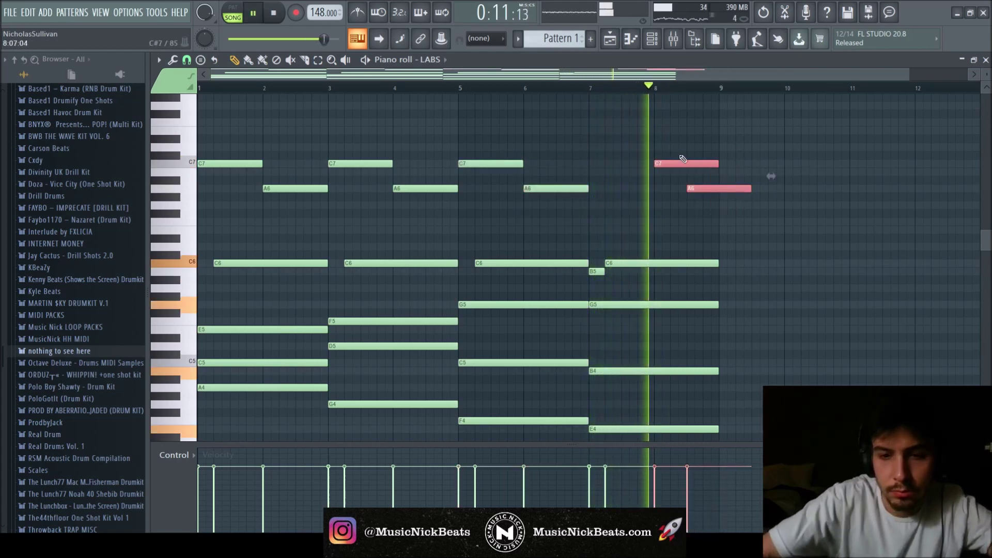
{"action": "key", "text": "ctrl+l"}
{"action": "key", "text": "Delete"}
- Add a descending run of B6, G6 and E6 through bar 8, ending at the bar line
{"action": "left_click", "coordinate": [664, 172]}
{"action": "key", "text": "space"}
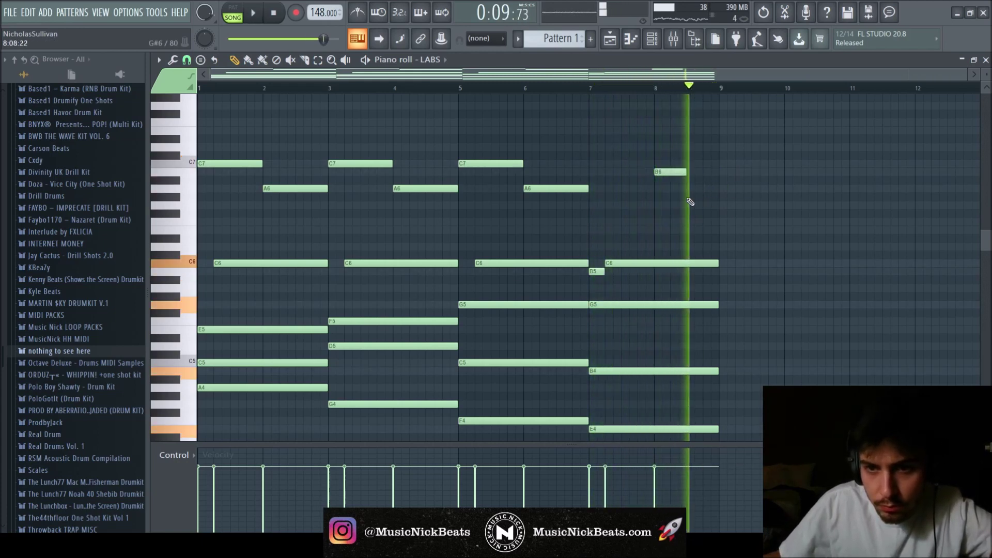
{"action": "left_click", "coordinate": [696, 205]}
{"action": "key", "text": "space"}
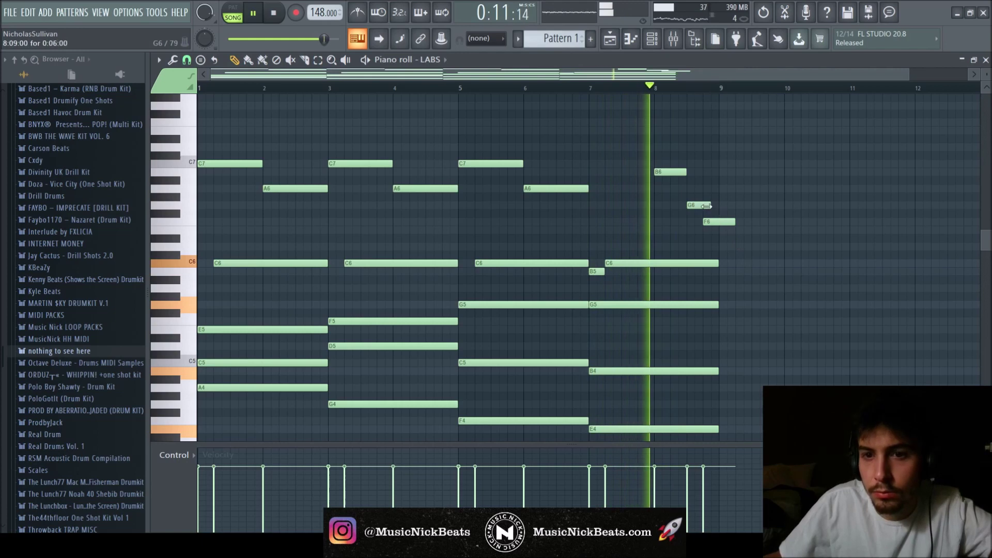
{"action": "left_click_drag", "start_coordinate": [731, 224], "coordinate": [714, 224]}
{"action": "scroll", "coordinate": [739, 217], "scroll_direction": "down", "scroll_amount": 3}
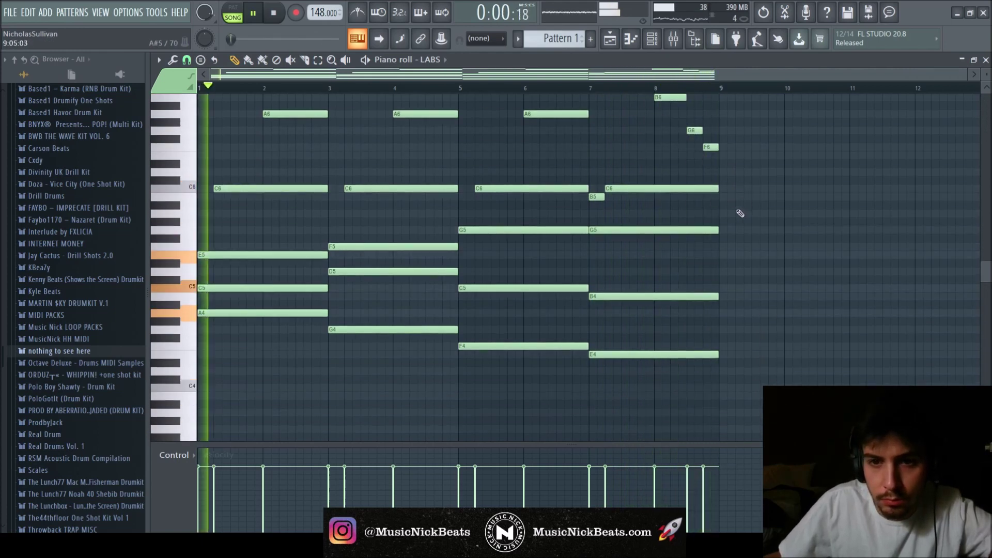
{"action": "scroll", "coordinate": [741, 213], "scroll_direction": "up", "scroll_amount": 2}
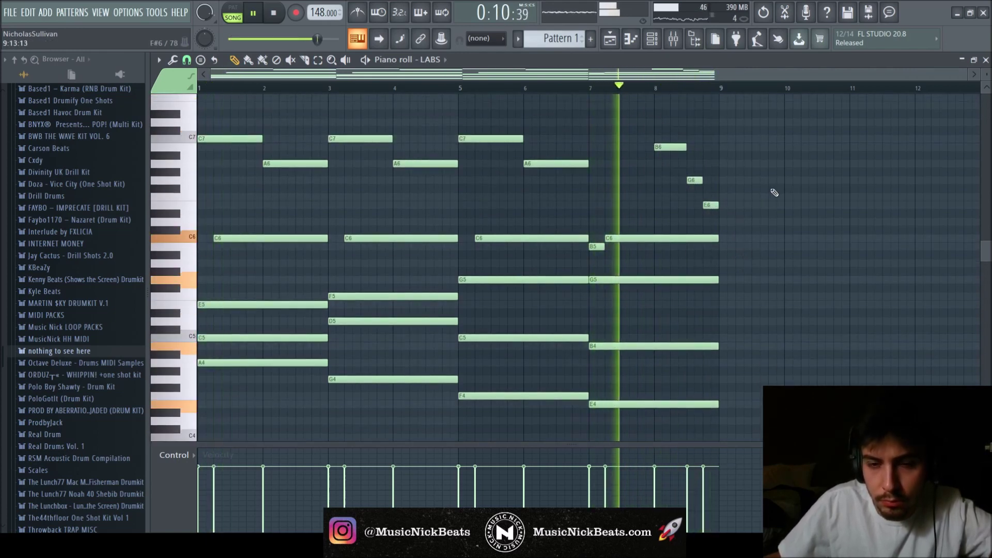
- Listen to the full eight-bar melody and stop playback
{"action": "scroll", "coordinate": [775, 191], "scroll_direction": "down", "scroll_amount": 3}
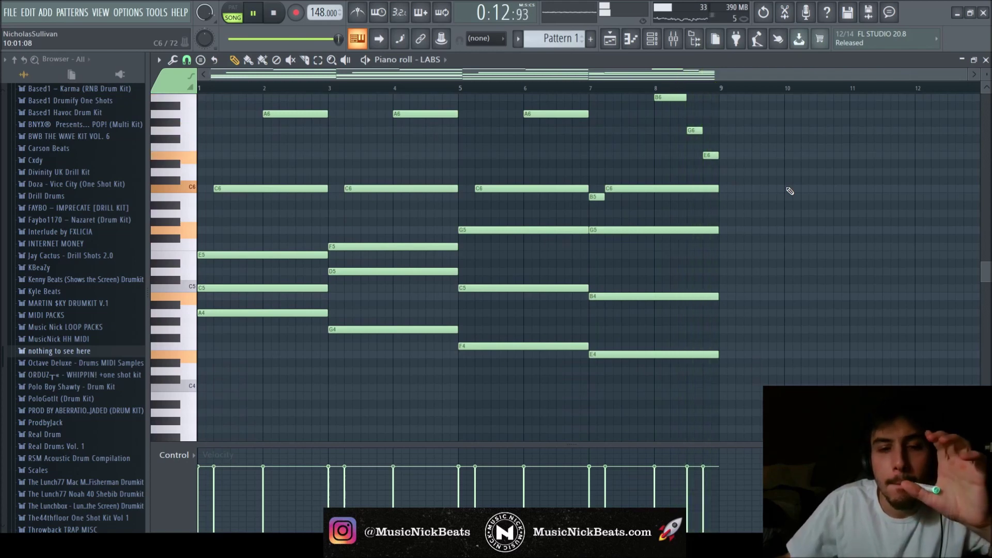
{"action": "scroll", "coordinate": [790, 191], "scroll_direction": "up", "scroll_amount": 3}
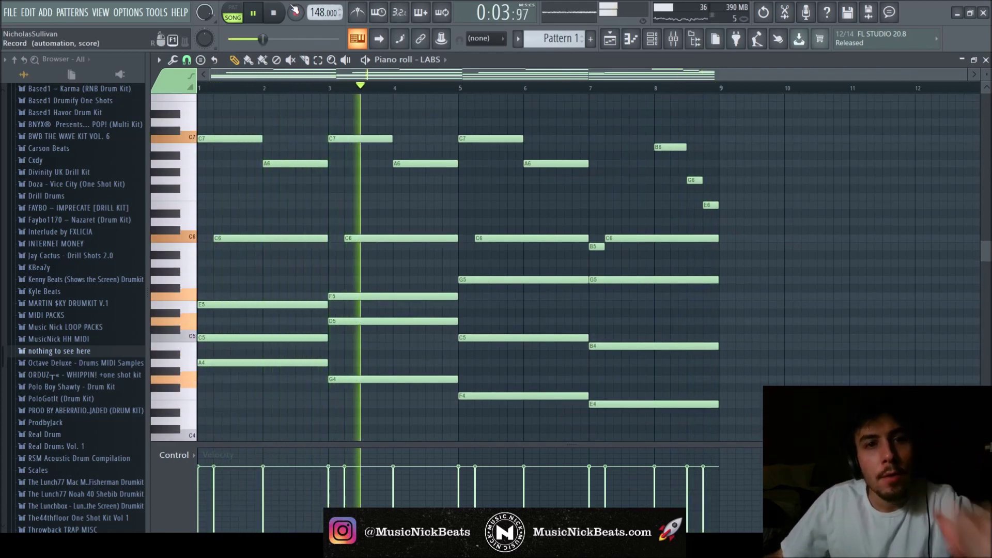
{"action": "left_click", "coordinate": [277, 14]}
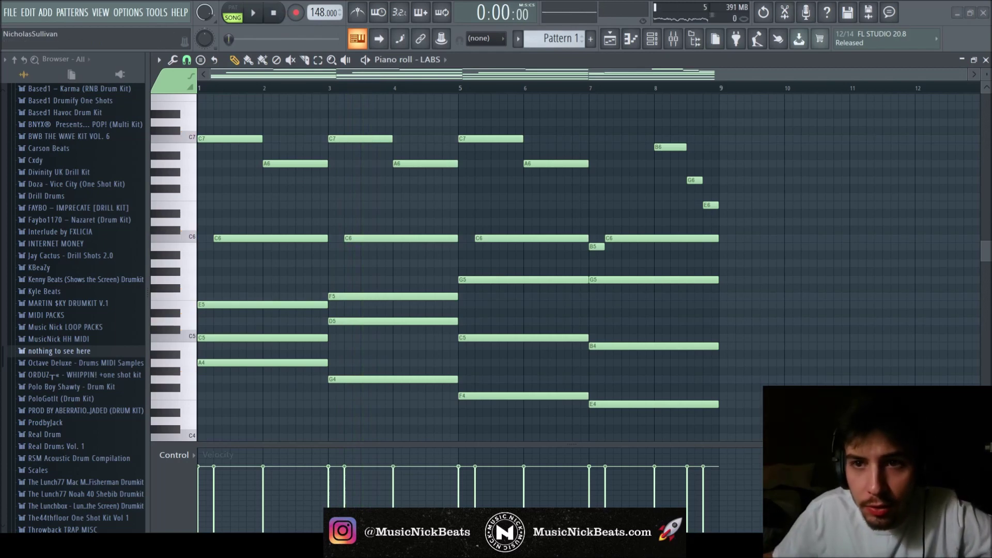
- Go over the notes of the first two chords, A4, C5, E5 and G4, D5, F5, and undo the stray note
{"action": "scroll", "coordinate": [292, 360], "scroll_direction": "down", "scroll_amount": 2}
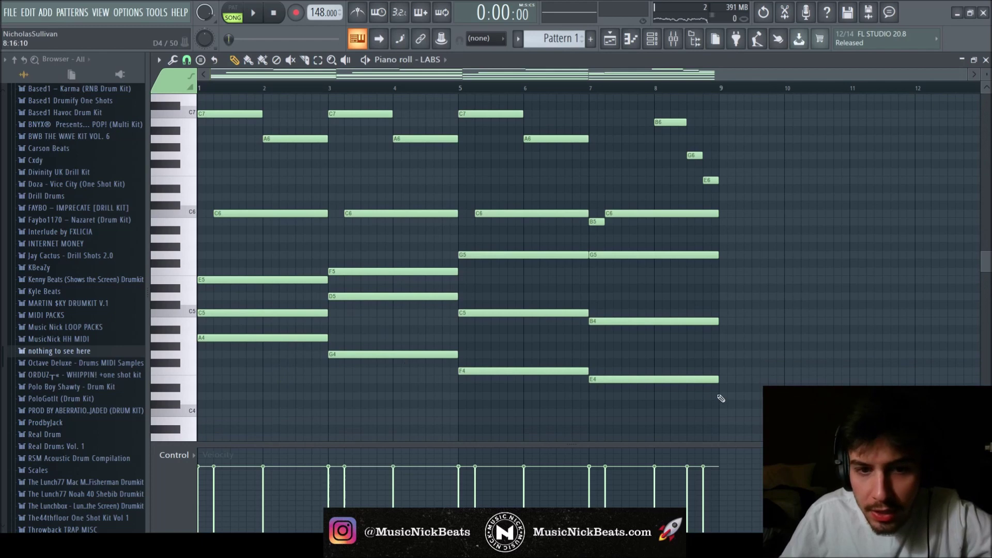
{"action": "scroll", "coordinate": [238, 338], "scroll_direction": "up", "scroll_amount": 2}
{"action": "left_click_drag", "start_coordinate": [205, 357], "coordinate": [214, 369]}
{"action": "left_click_drag", "start_coordinate": [215, 335], "coordinate": [216, 341]}
{"action": "left_click_drag", "start_coordinate": [218, 305], "coordinate": [221, 315]}
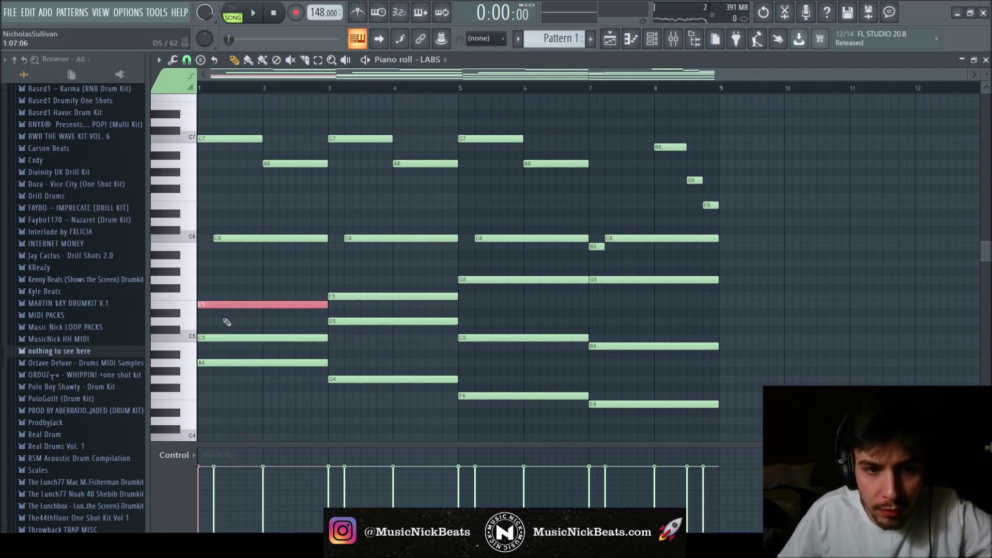
{"action": "left_click_drag", "start_coordinate": [341, 371], "coordinate": [342, 382]}
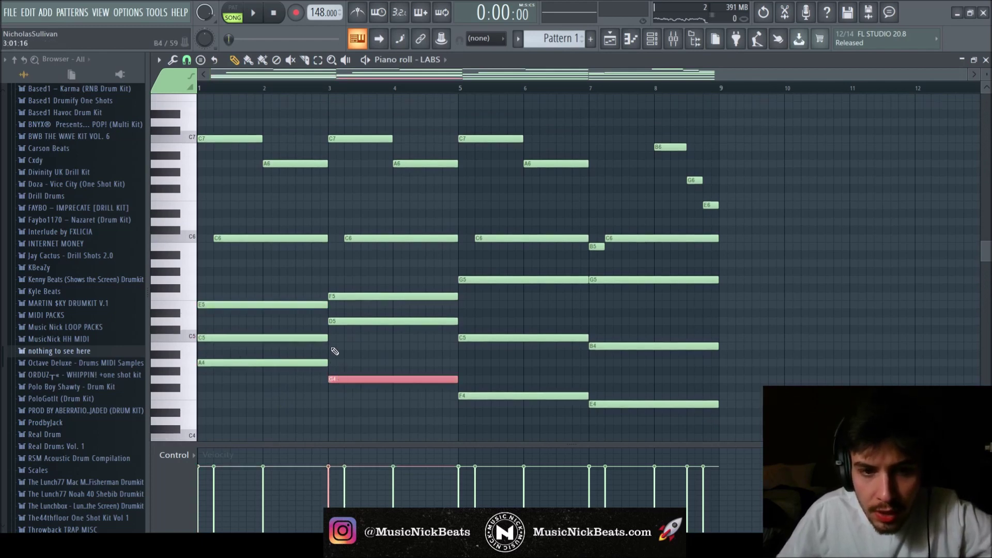
{"action": "left_click_drag", "start_coordinate": [335, 316], "coordinate": [338, 328]}
{"action": "left_click", "coordinate": [340, 289]}
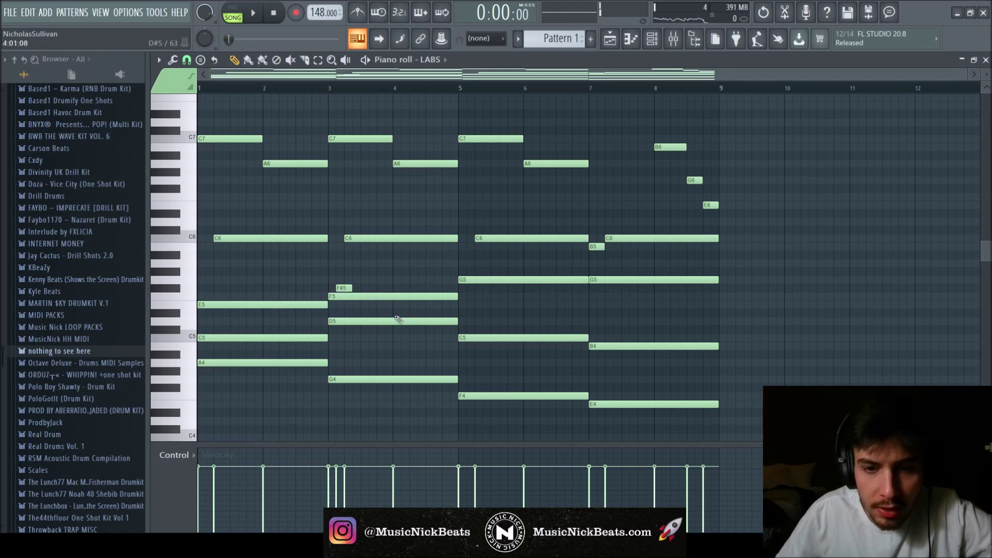
{"action": "key", "text": "ctrl+z"}
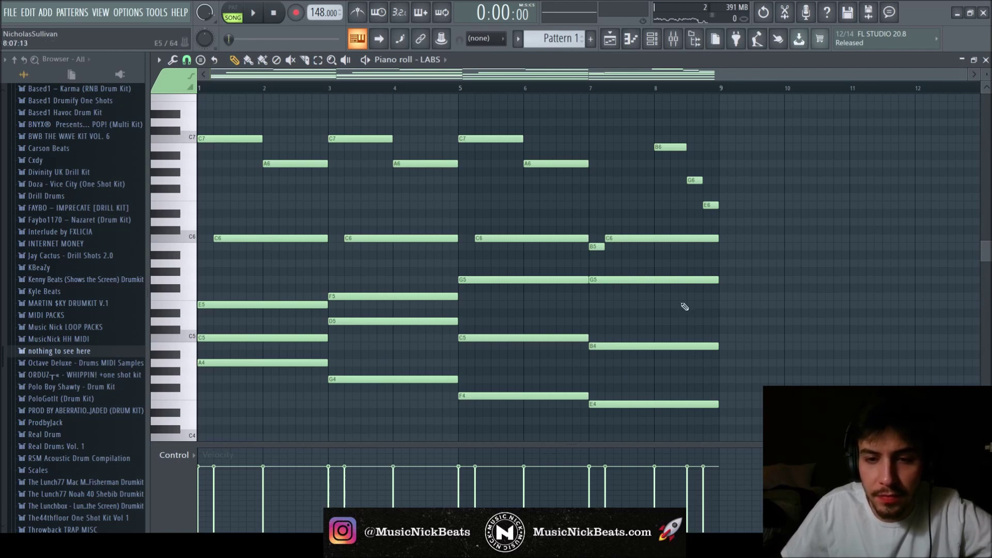
- Examine the melody notes against the chords by selecting the bars 1 to 6 and bars 7 to 8 groups, and clear the selection
{"action": "scroll", "coordinate": [711, 319], "scroll_direction": "up", "scroll_amount": 2}
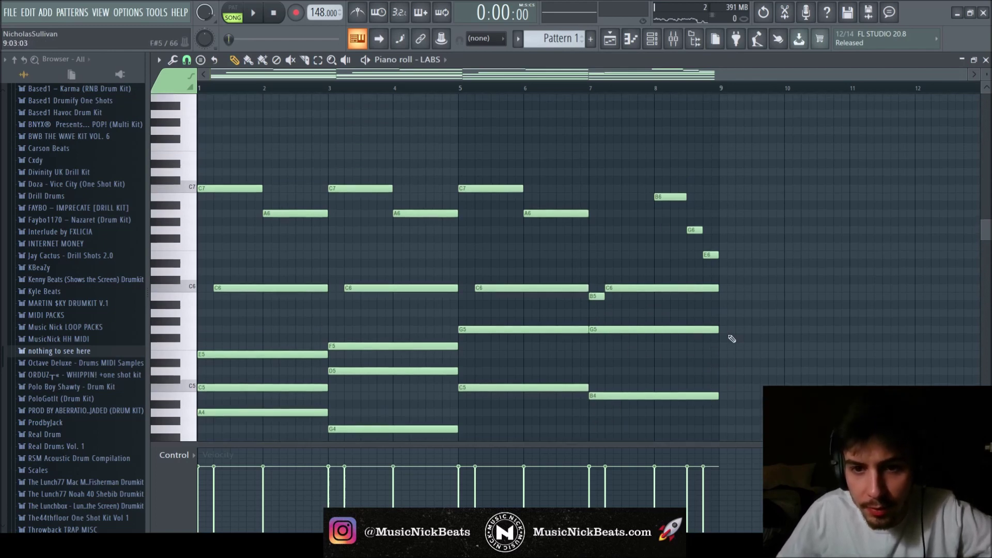
{"action": "mouse_move", "coordinate": [525, 306]}
{"action": "left_mouse_down"}
{"action": "mouse_move", "coordinate": [230, 146]}
{"action": "mouse_move", "coordinate": [229, 124]}
{"action": "mouse_move", "coordinate": [89, 113]}
{"action": "mouse_move", "coordinate": [228, 155]}
{"action": "left_mouse_up"}
{"action": "scroll", "coordinate": [390, 293], "scroll_direction": "up", "scroll_amount": 1}
{"action": "scroll", "coordinate": [389, 293], "scroll_direction": "down", "scroll_amount": 5}
{"action": "left_click_drag", "start_coordinate": [545, 377], "coordinate": [227, 245]}
{"action": "scroll", "coordinate": [606, 308], "scroll_direction": "up", "scroll_amount": 2}
{"action": "scroll", "coordinate": [606, 308], "scroll_direction": "up", "scroll_amount": 3}
{"action": "left_click_drag", "start_coordinate": [742, 348], "coordinate": [604, 200]}
{"action": "scroll", "coordinate": [768, 218], "scroll_direction": "down", "scroll_amount": 5}
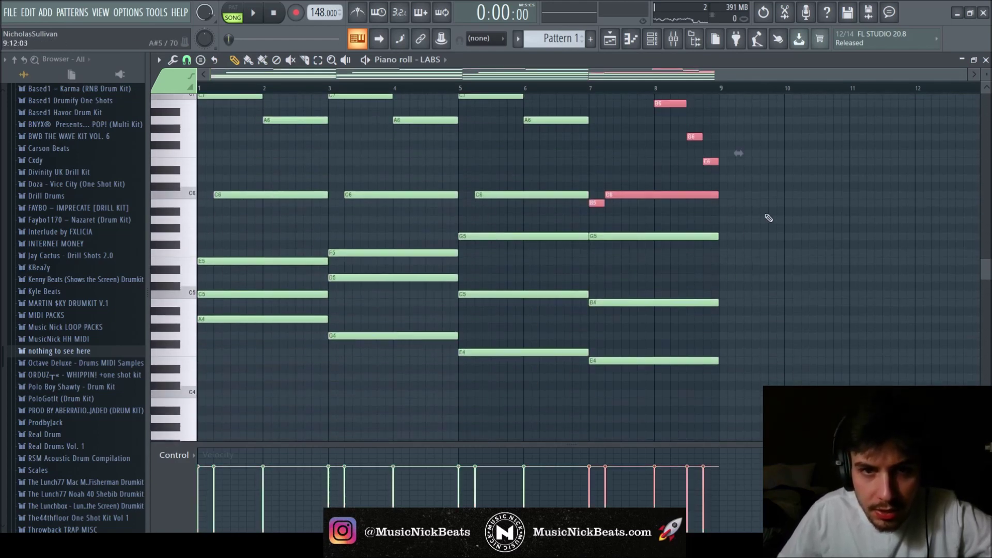
{"action": "scroll", "coordinate": [769, 218], "scroll_direction": "up", "scroll_amount": 4}
{"action": "left_click", "coordinate": [776, 196], "text": "ctrl"}
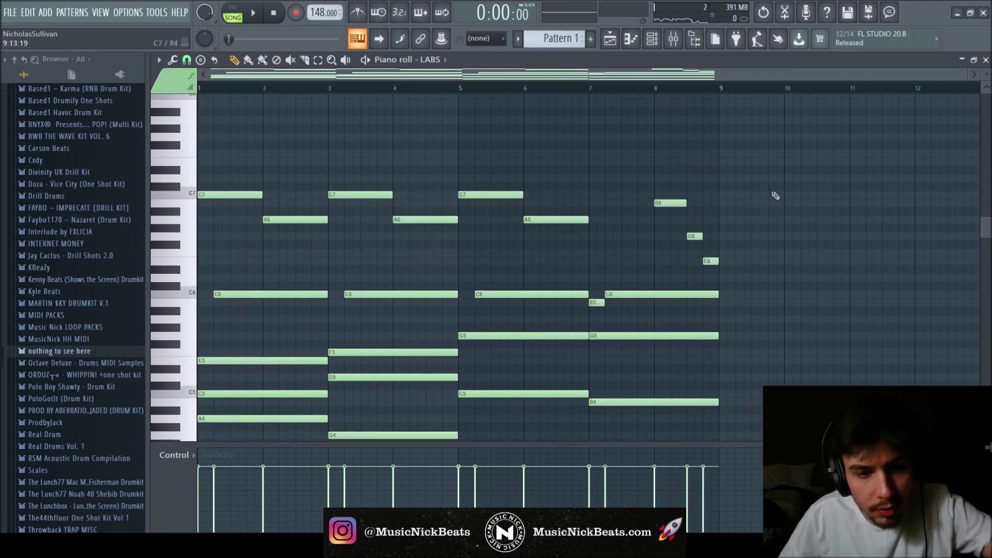
- Select every note in the LABS pattern, randomize the velocities slightly, and close the piano roll
{"action": "key", "text": "ctrl+a"}
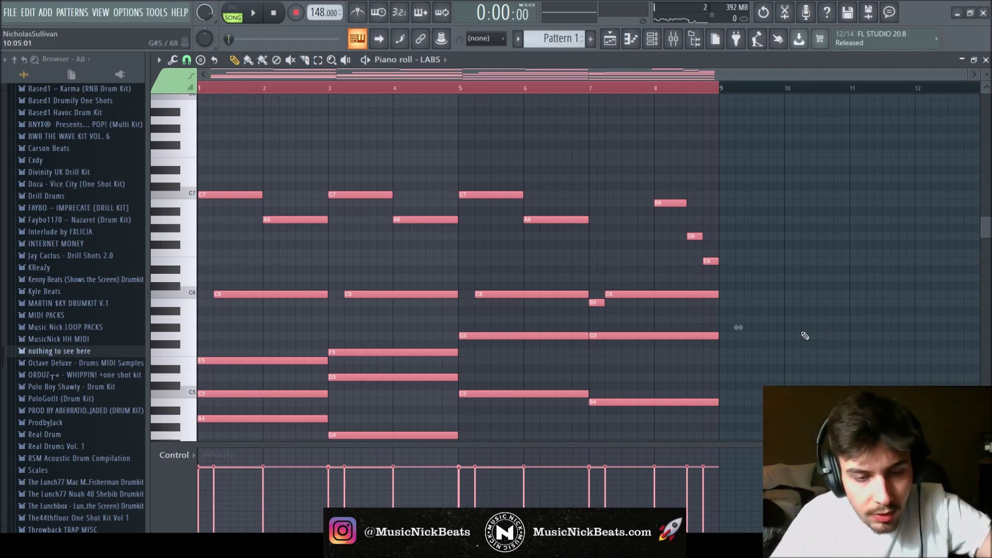
{"action": "key", "text": "alt+r"}
{"action": "left_click_drag", "start_coordinate": [476, 401], "coordinate": [477, 397]}
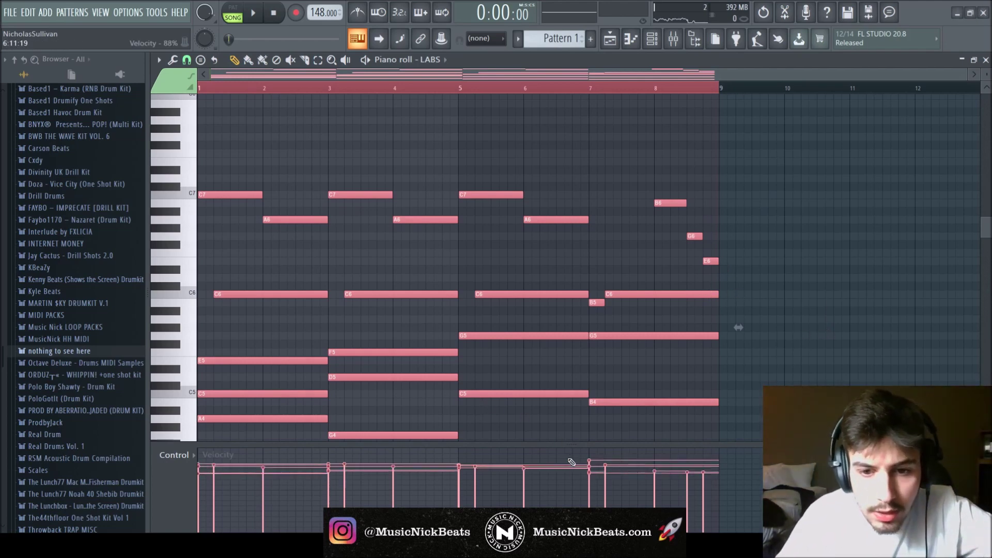
{"action": "left_click", "coordinate": [774, 326]}
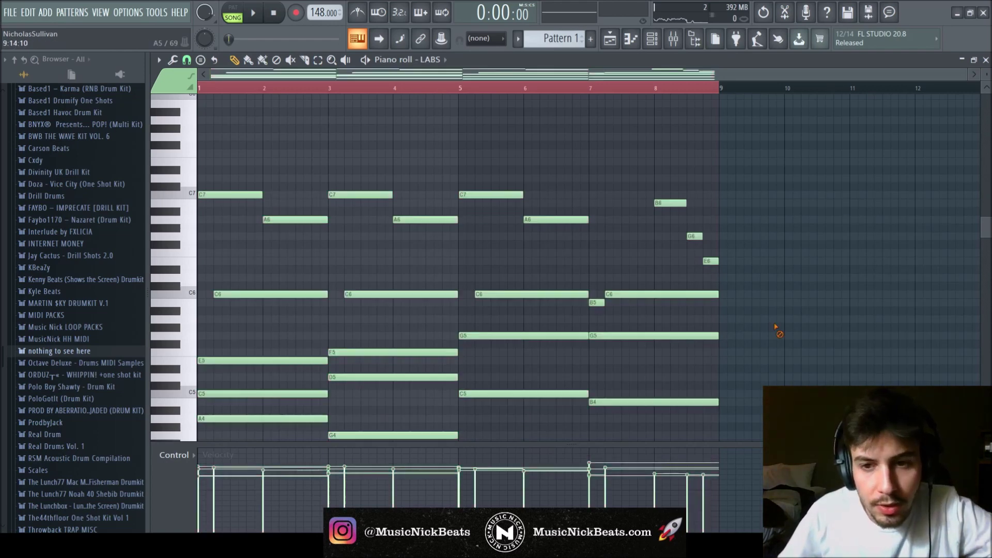
{"action": "scroll", "coordinate": [773, 326], "scroll_direction": "down", "scroll_amount": 3}
{"action": "scroll", "coordinate": [771, 324], "scroll_direction": "up", "scroll_amount": 1}
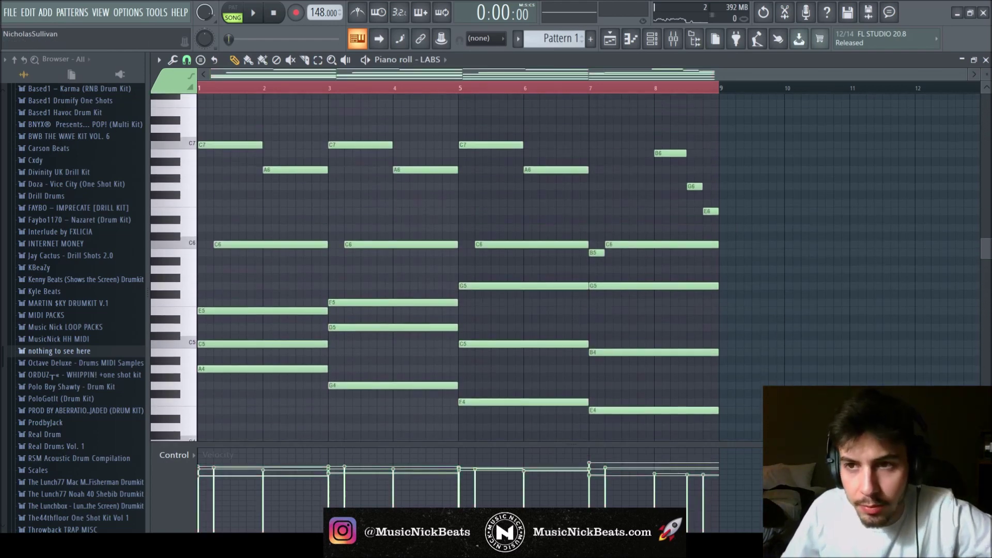
{"action": "left_click", "coordinate": [986, 61]}
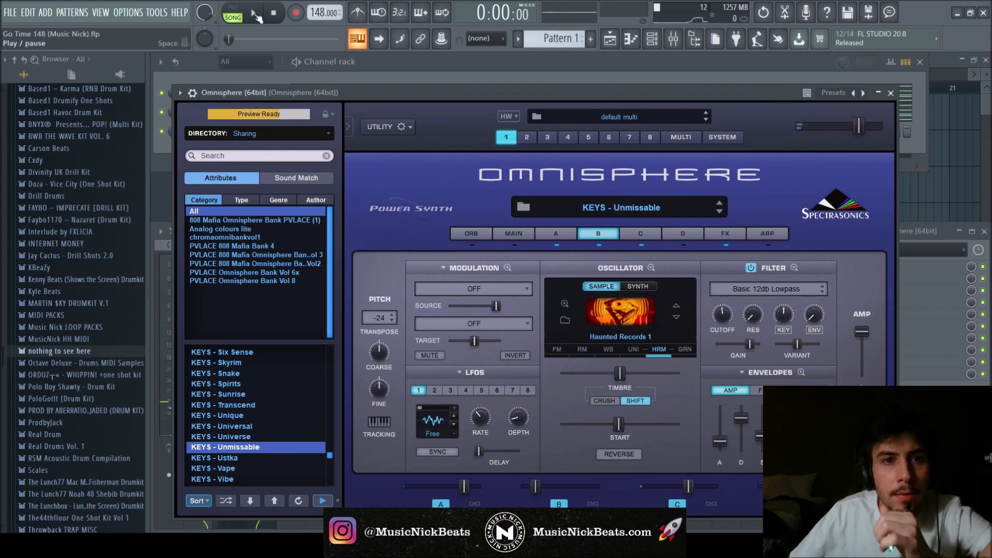
- Play the song with the Omnisphere layer, close its plugin window, and unsolo its mixer track so LABS also sounds
{"action": "left_click", "coordinate": [255, 14]}
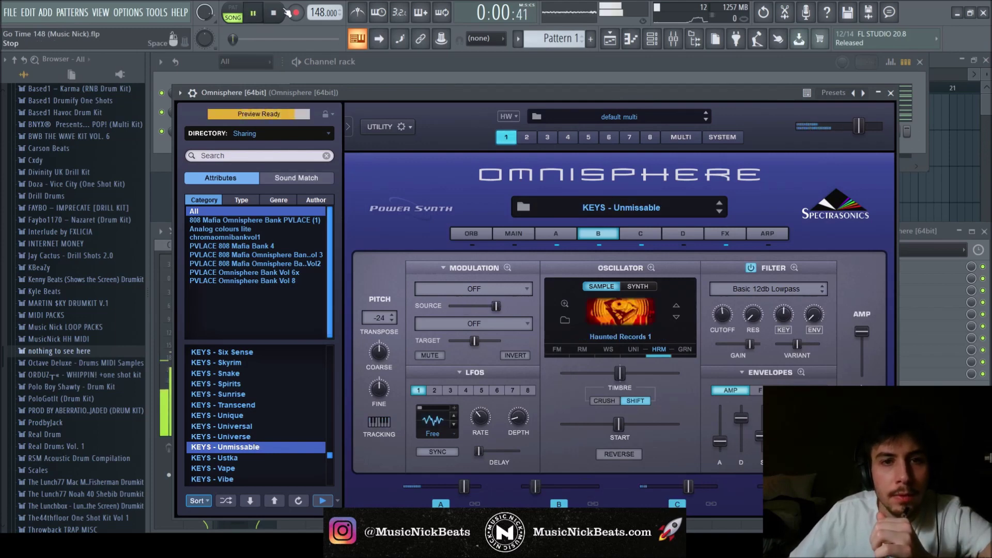
{"action": "left_click", "coordinate": [889, 92]}
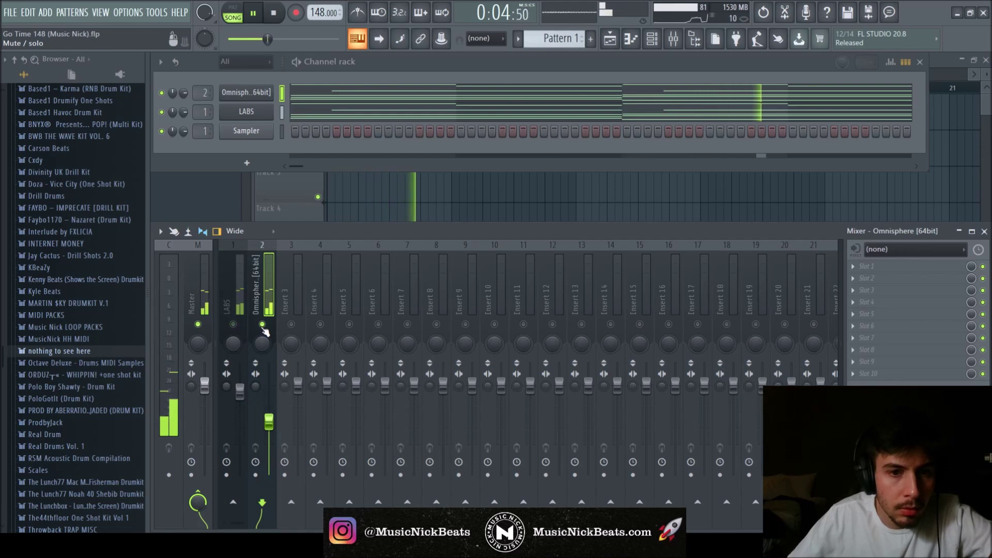
{"action": "right_click", "coordinate": [237, 325]}
- Balance the two layers in the mixer by lowering the Omnisphere level and raising LABS slightly
{"action": "left_click", "coordinate": [243, 394]}
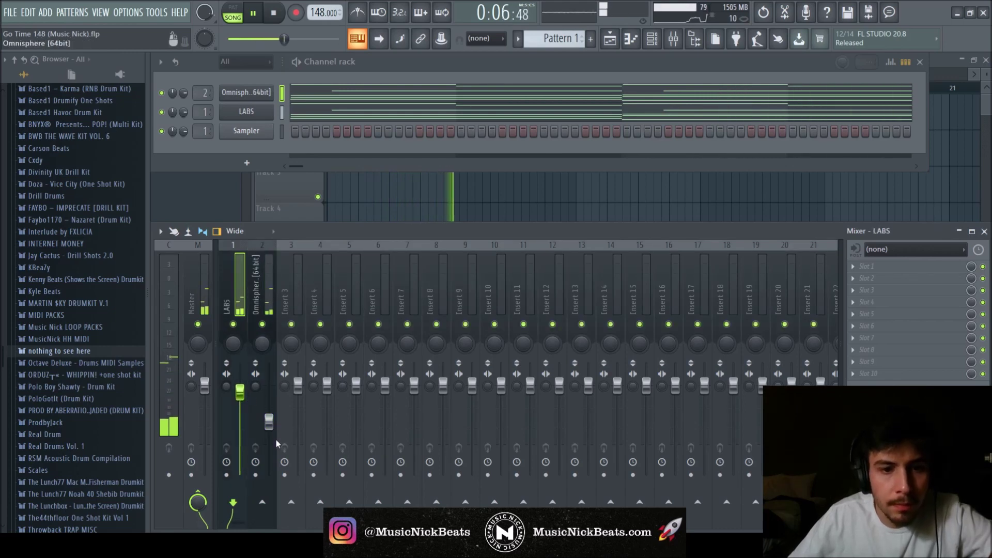
{"action": "left_click_drag", "start_coordinate": [268, 422], "coordinate": [268, 429]}
{"action": "left_click_drag", "start_coordinate": [240, 393], "coordinate": [241, 391]}
{"action": "left_click_drag", "start_coordinate": [269, 439], "coordinate": [270, 441]}
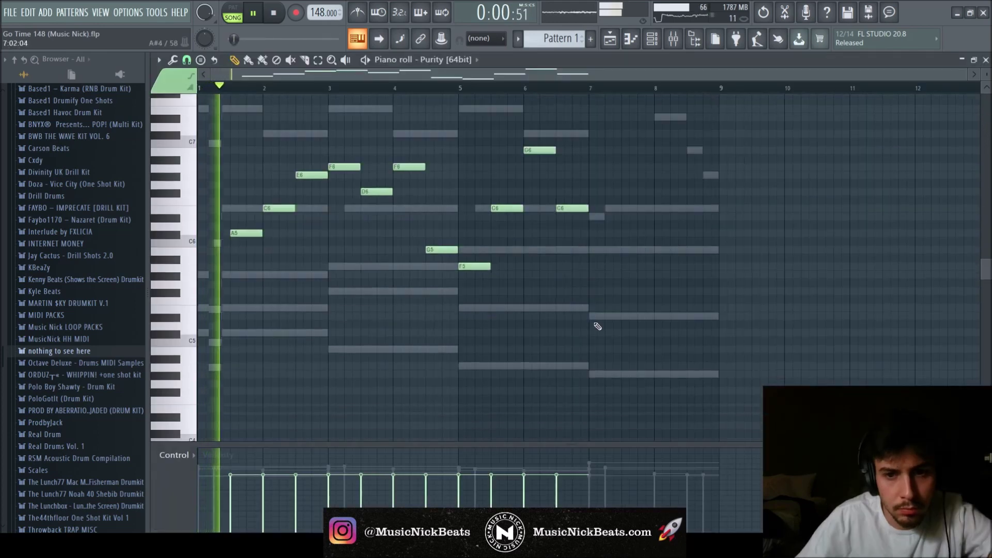
- Add half-bar E4, B4, G5 and C6 notes across bars 7 and 8 of the Purity melody
{"action": "left_click", "coordinate": [624, 303]}
{"action": "left_click", "coordinate": [659, 236]}
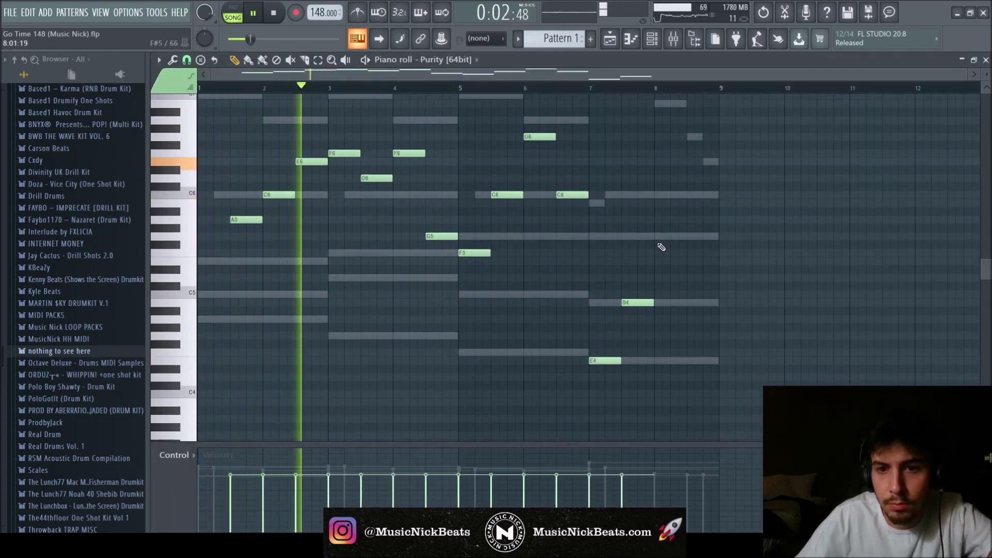
{"action": "left_click", "coordinate": [688, 195]}
- Raise the bar 7 and 8 notes by one octave, lower the whole Purity melody by one octave, and close the piano roll
{"action": "left_click_drag", "start_coordinate": [733, 378], "coordinate": [616, 138]}
{"action": "key", "text": "ctrl+Up"}
{"action": "key", "text": "ctrl+a"}
{"action": "key", "text": "ctrl+Down"}
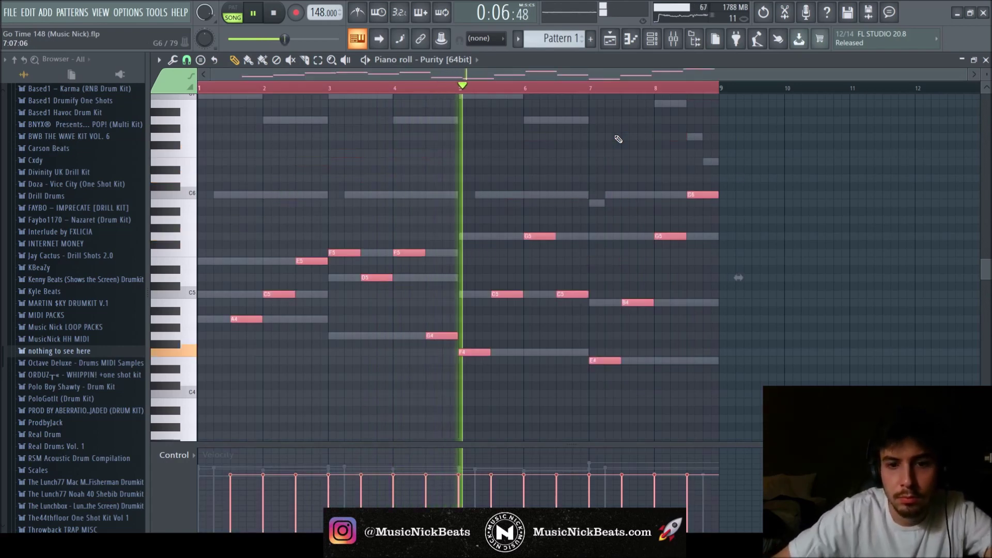
{"action": "left_click", "coordinate": [986, 61]}
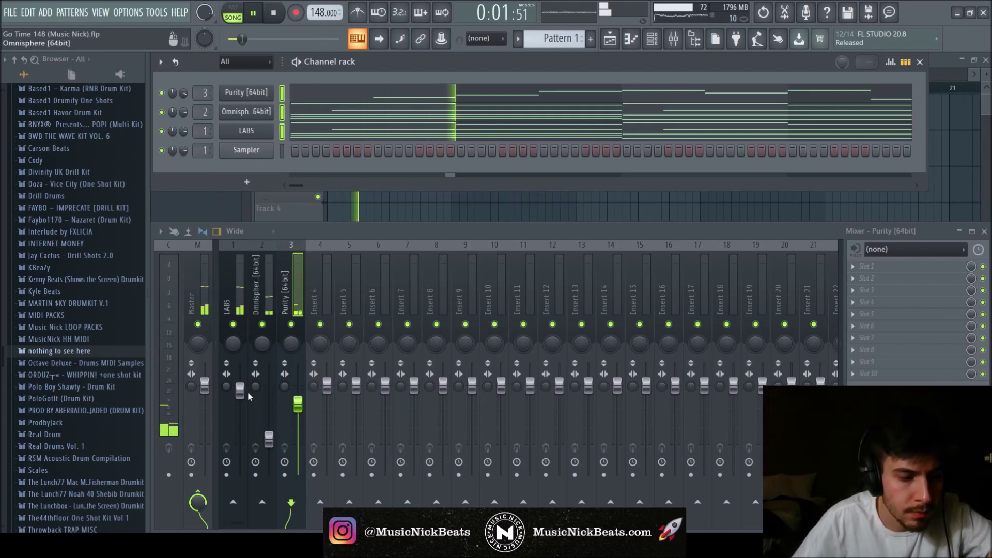
- Rebalance the Purity, Omnisphere and LABS mixer levels during playback, raising Omnisphere and lowering LABS slightly
{"action": "left_click_drag", "start_coordinate": [301, 414], "coordinate": [300, 411]}
{"action": "left_click_drag", "start_coordinate": [269, 440], "coordinate": [269, 436]}
{"action": "left_click_drag", "start_coordinate": [242, 391], "coordinate": [243, 394]}
{"action": "left_click_drag", "start_coordinate": [269, 435], "coordinate": [269, 432]}
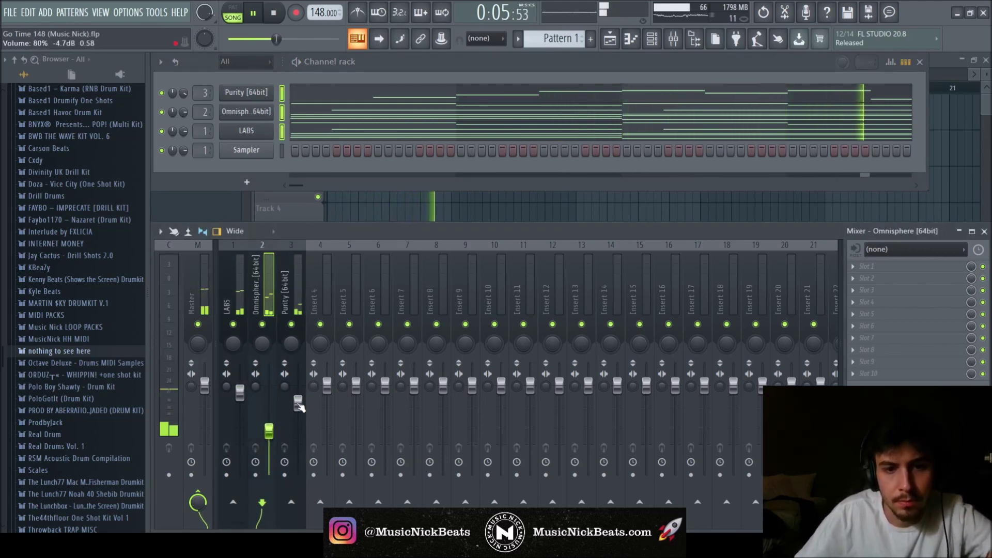
{"action": "left_click", "coordinate": [271, 440]}
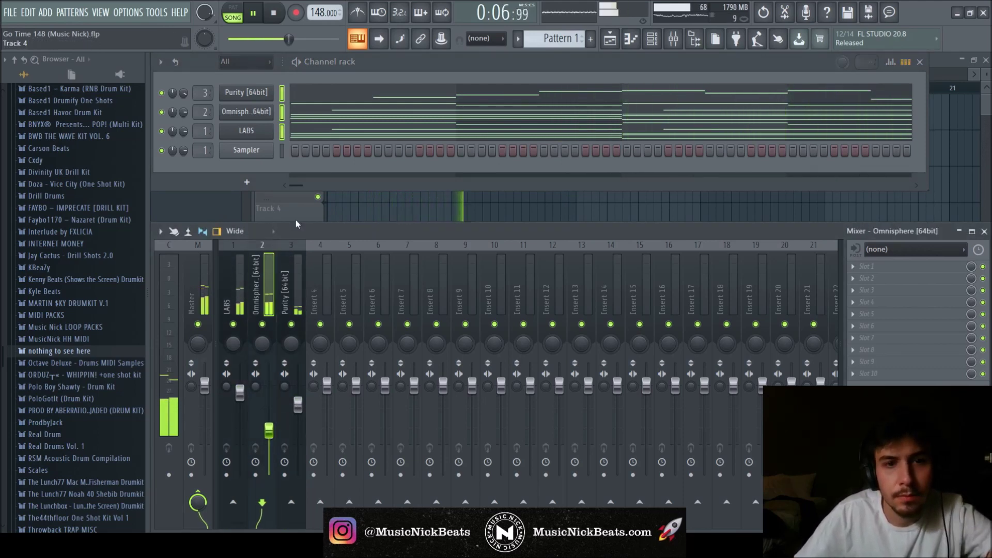
- Look over the LABS pattern's notes in the piano roll, close it, and stop playback
{"action": "left_click", "coordinate": [310, 138]}
{"action": "scroll", "coordinate": [337, 239], "scroll_direction": "up", "scroll_amount": 2}
{"action": "scroll", "coordinate": [337, 240], "scroll_direction": "up", "scroll_amount": 2}
{"action": "scroll", "coordinate": [620, 221], "scroll_direction": "up", "scroll_amount": 3}
{"action": "scroll", "coordinate": [842, 208], "scroll_direction": "down", "scroll_amount": 4}
{"action": "left_click", "coordinate": [986, 61]}
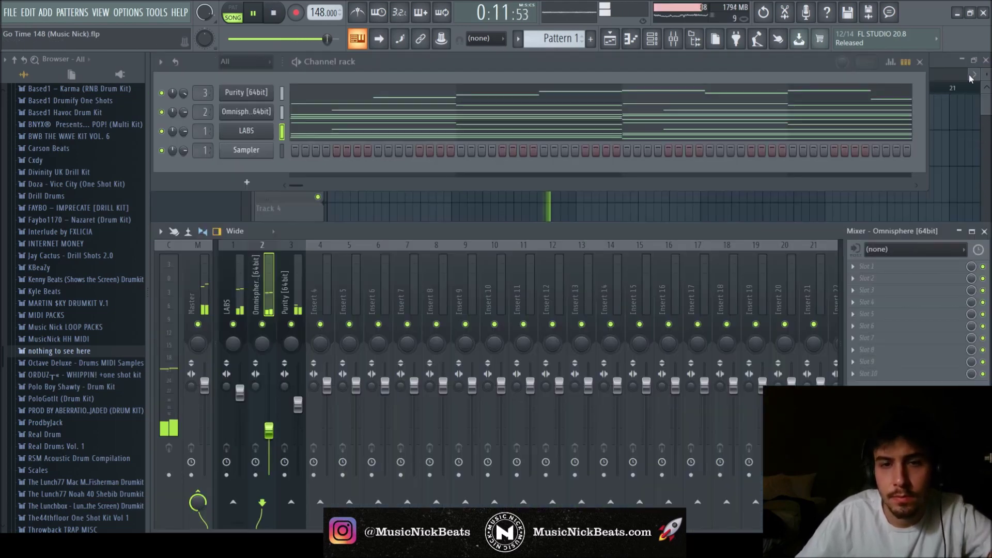
{"action": "left_click", "coordinate": [281, 12]}
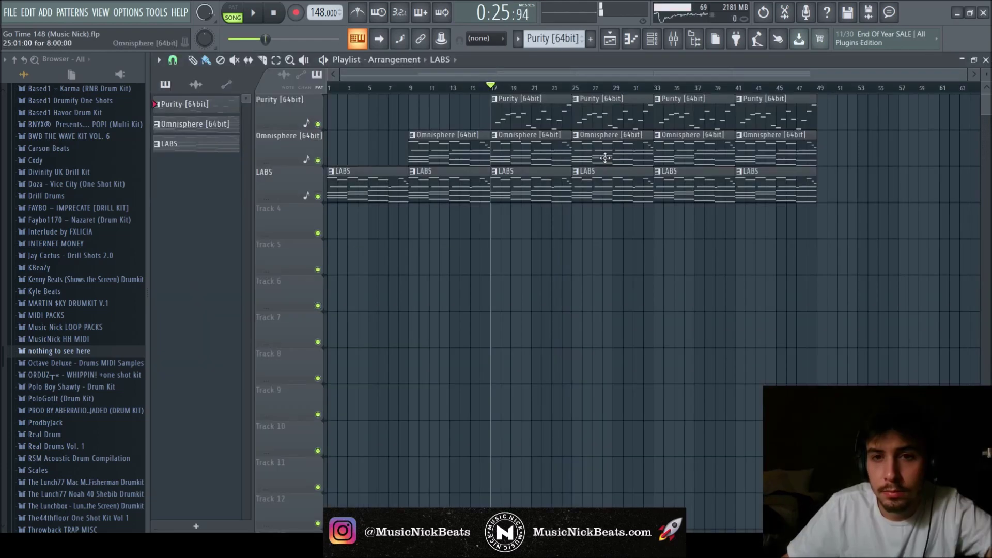
- Remove the Purity clip at bar 25, and make the Omnisphere clip there unique with all its notes selected for playback
{"action": "right_click", "coordinate": [610, 129]}
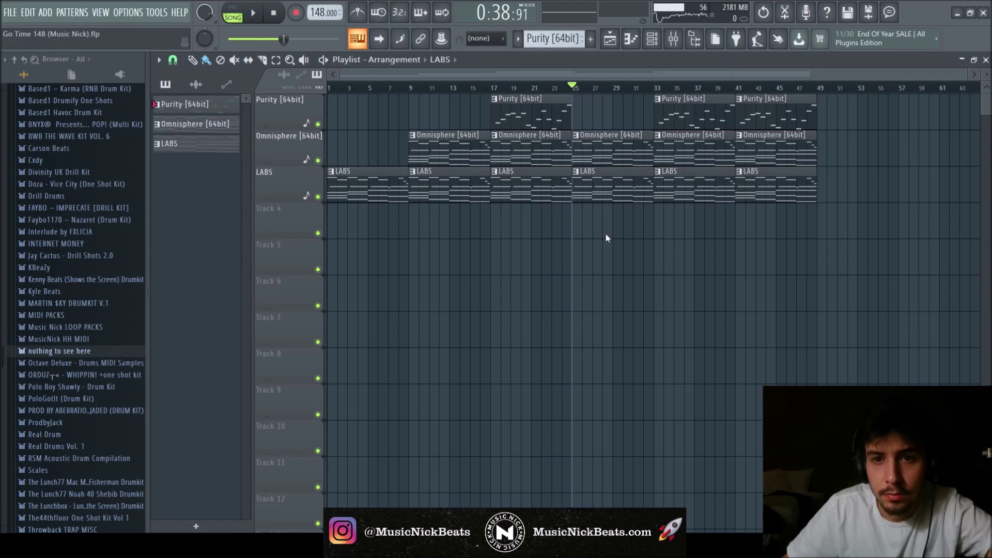
{"action": "double_click", "coordinate": [611, 156]}
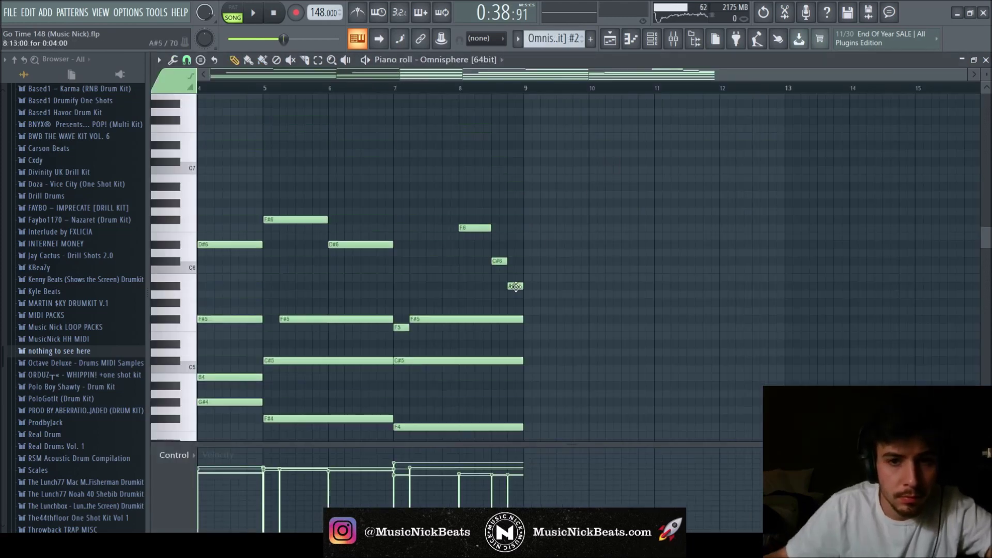
{"action": "key", "text": "ctrl+a"}
{"action": "scroll", "coordinate": [357, 319], "scroll_direction": "down", "scroll_amount": 3}
{"action": "key", "text": "space"}
{"action": "scroll", "coordinate": [263, 235], "scroll_direction": "down", "scroll_amount": 2}
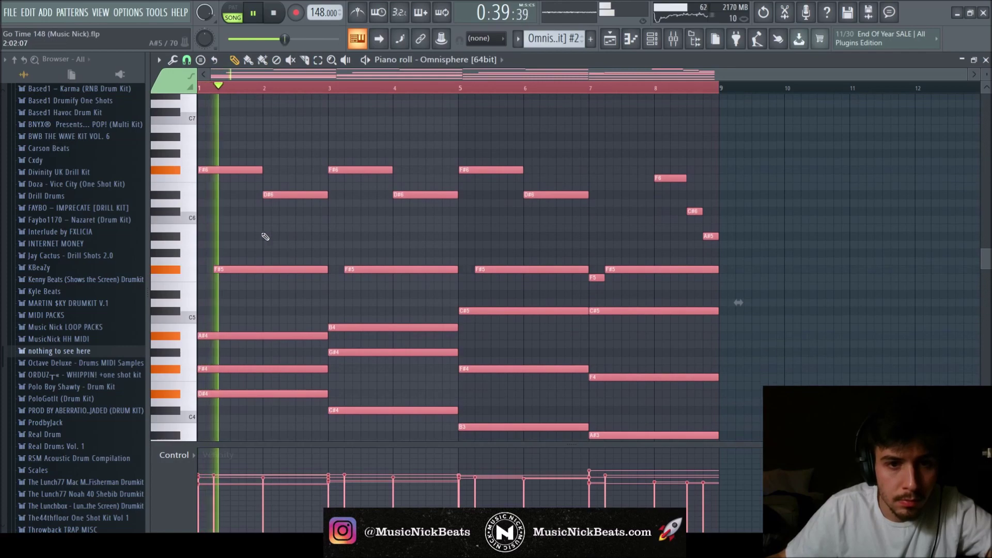
{"action": "scroll", "coordinate": [331, 228], "scroll_direction": "up", "scroll_amount": 1}
{"action": "key", "text": "F5"}
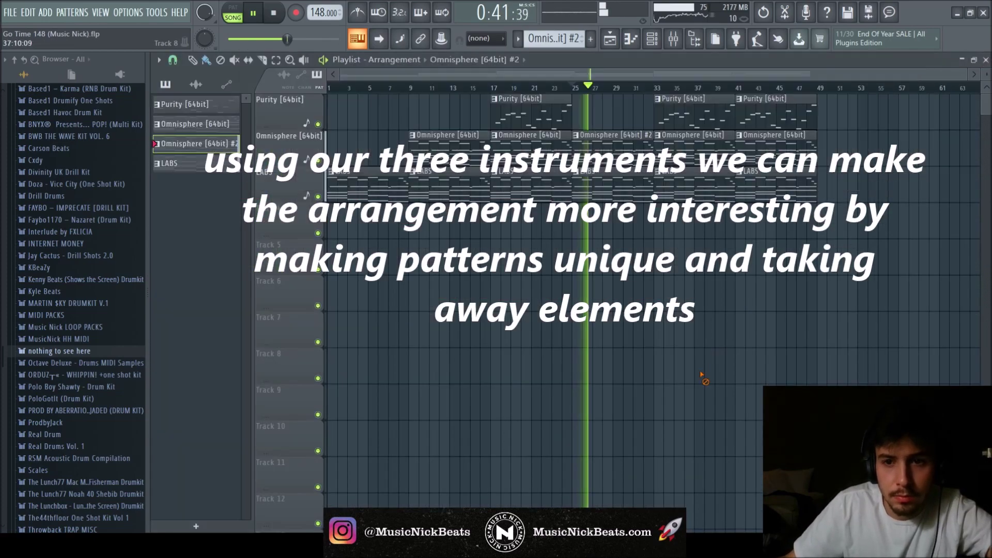
- Remove the Purity clips at bars 33 and 41 and make the LABS clip at bar 33 unique
{"action": "scroll", "coordinate": [655, 77], "scroll_direction": "right", "scroll_amount": 4}
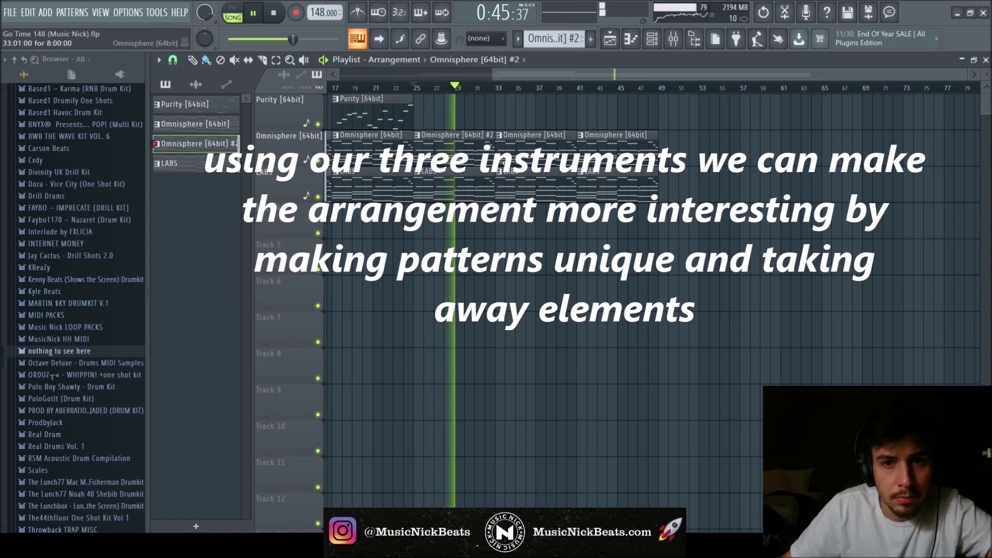
{"action": "left_click", "coordinate": [536, 252]}
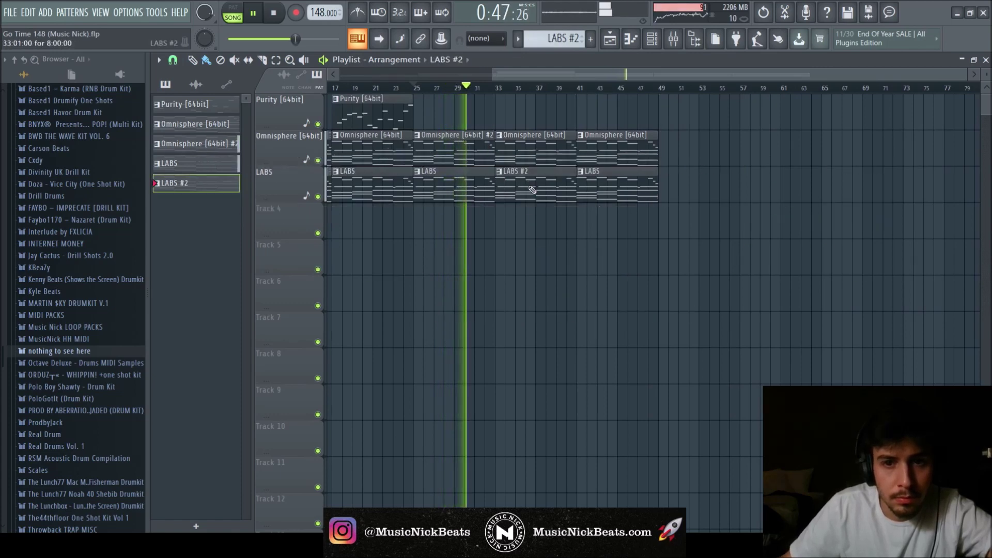
- Delete the high melody notes above the F#6 line from the unique LABS pattern at bar 33
{"action": "double_click", "coordinate": [532, 188]}
{"action": "scroll", "coordinate": [672, 248], "scroll_direction": "up", "scroll_amount": 3}
{"action": "left_click_drag", "start_coordinate": [774, 301], "coordinate": [254, 130]}
{"action": "key", "text": "Delete"}
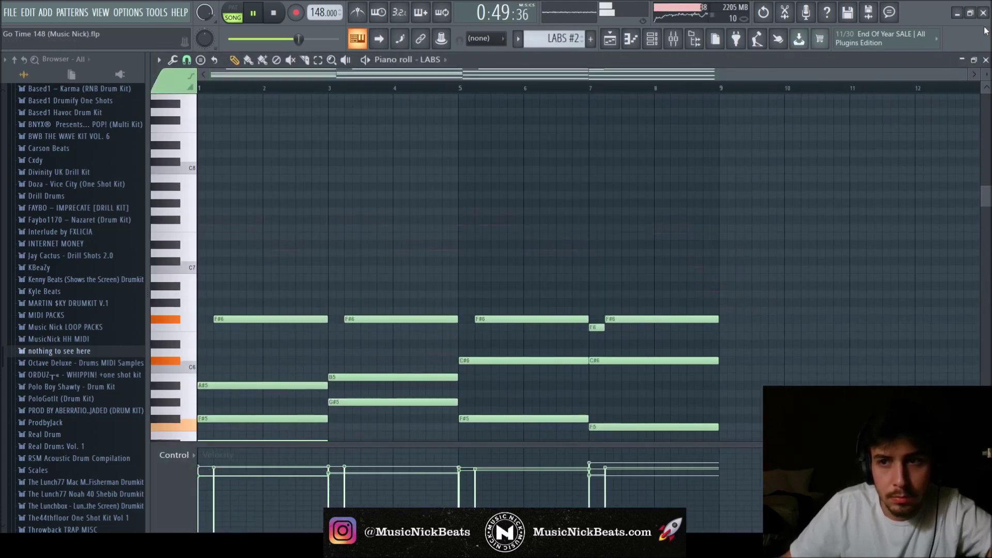
{"action": "left_click", "coordinate": [986, 60]}
{"action": "key", "text": "F6"}
- Replace the Omnisphere clip at bar 33 with a unique copy of the bar 25 Omnisphere clip, and stop playback
{"action": "right_click", "coordinate": [517, 142]}
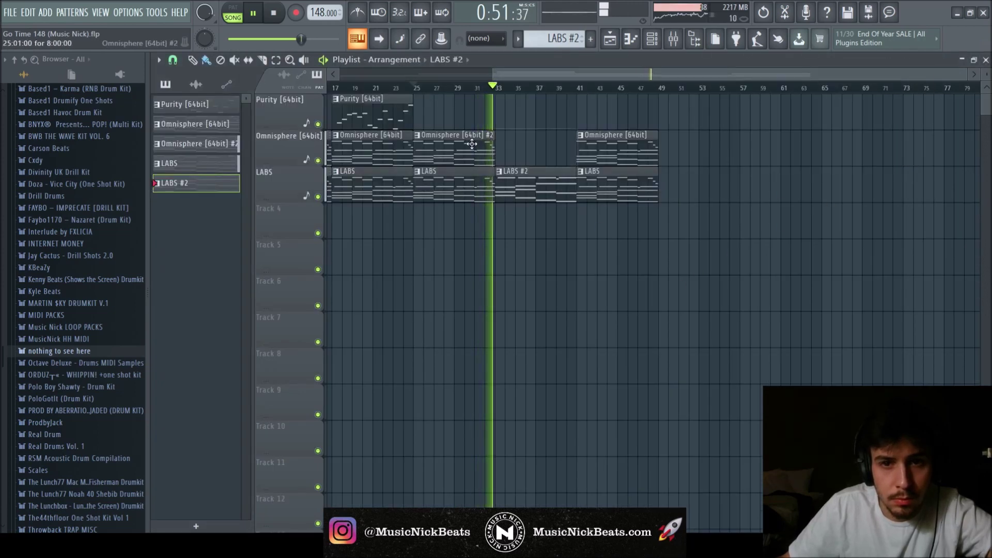
{"action": "left_click", "coordinate": [472, 144]}
{"action": "left_click", "coordinate": [537, 149]}
{"action": "scroll", "coordinate": [538, 132], "scroll_direction": "down", "scroll_amount": 1}
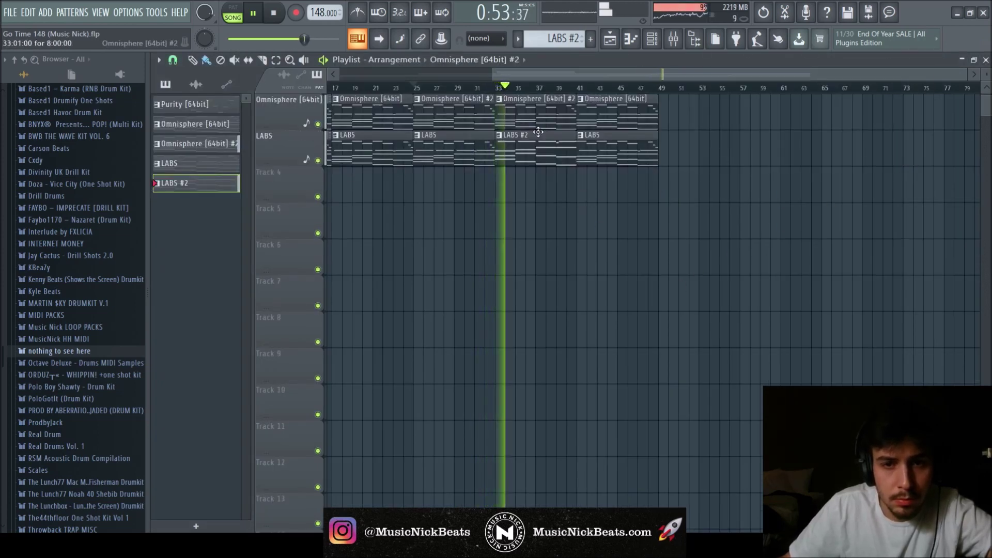
{"action": "scroll", "coordinate": [538, 132], "scroll_direction": "up", "scroll_amount": 1}
{"action": "key", "text": "space"}
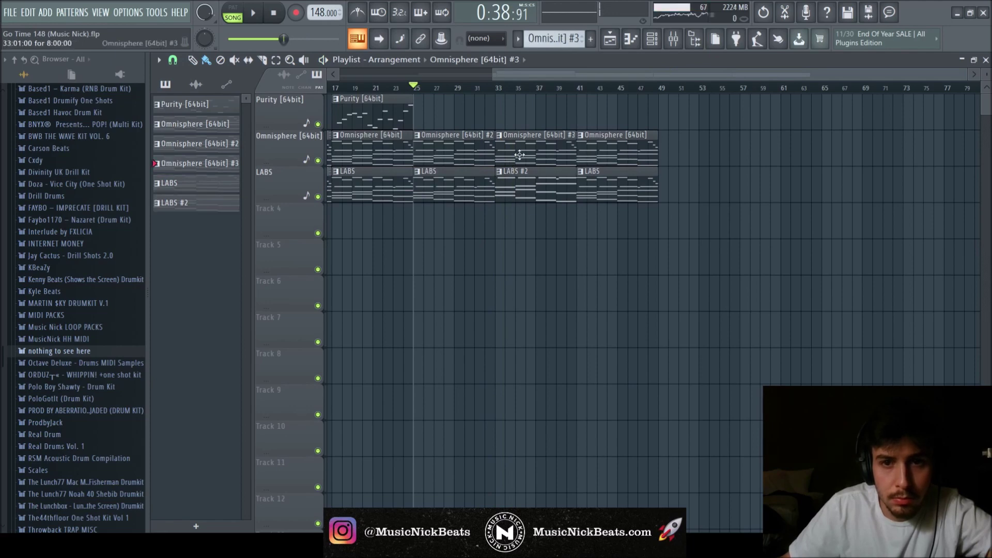
- Delete the high melody notes from the Omnisphere pattern at bar 33 during playback and return to the playlist
{"action": "double_click", "coordinate": [519, 151]}
{"action": "key", "text": "space"}
{"action": "scroll", "coordinate": [445, 202], "scroll_direction": "down", "scroll_amount": 3}
{"action": "left_click_drag", "start_coordinate": [752, 313], "coordinate": [200, 150]}
{"action": "key", "text": "Delete"}
{"action": "left_click", "coordinate": [986, 59]}
{"action": "key", "text": "F5"}
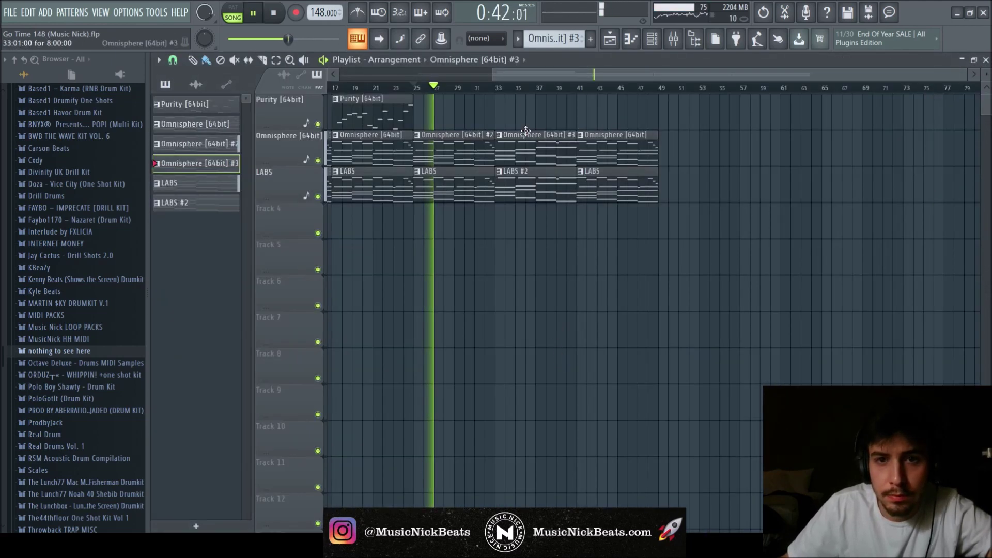
- Swap the bar 25 and bar 33 Omnisphere and LABS clips, move the bar 41 clips to bar 57, and audition the new order
{"action": "left_click", "coordinate": [502, 89]}
{"action": "scroll", "coordinate": [685, 282], "scroll_direction": "left", "scroll_amount": 3}
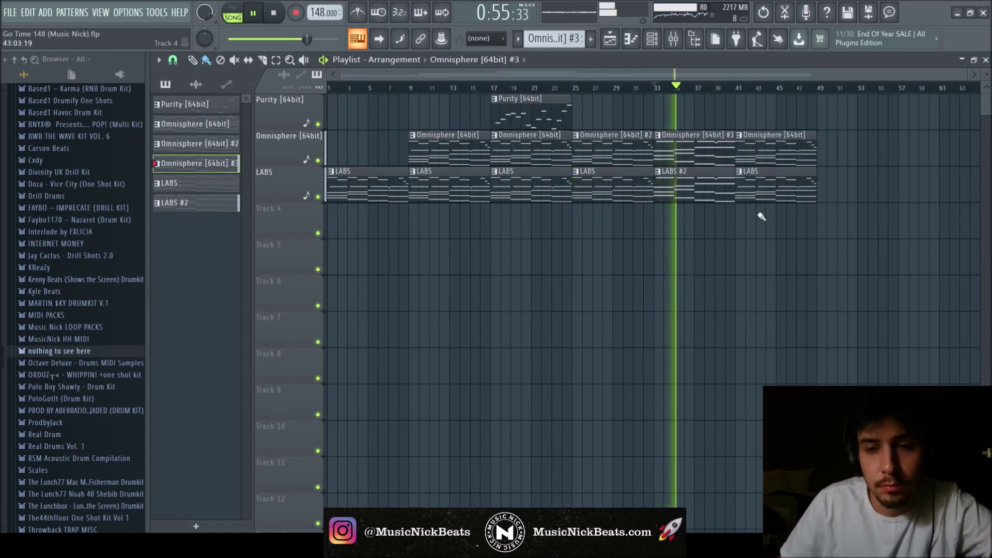
{"action": "left_click_drag", "start_coordinate": [624, 275], "coordinate": [598, 151]}
{"action": "left_click_drag", "start_coordinate": [596, 150], "coordinate": [842, 153]}
{"action": "left_click_drag", "start_coordinate": [791, 220], "coordinate": [925, 150]}
{"action": "left_click_drag", "start_coordinate": [843, 226], "coordinate": [782, 163]}
{"action": "left_click_drag", "start_coordinate": [776, 222], "coordinate": [618, 163]}
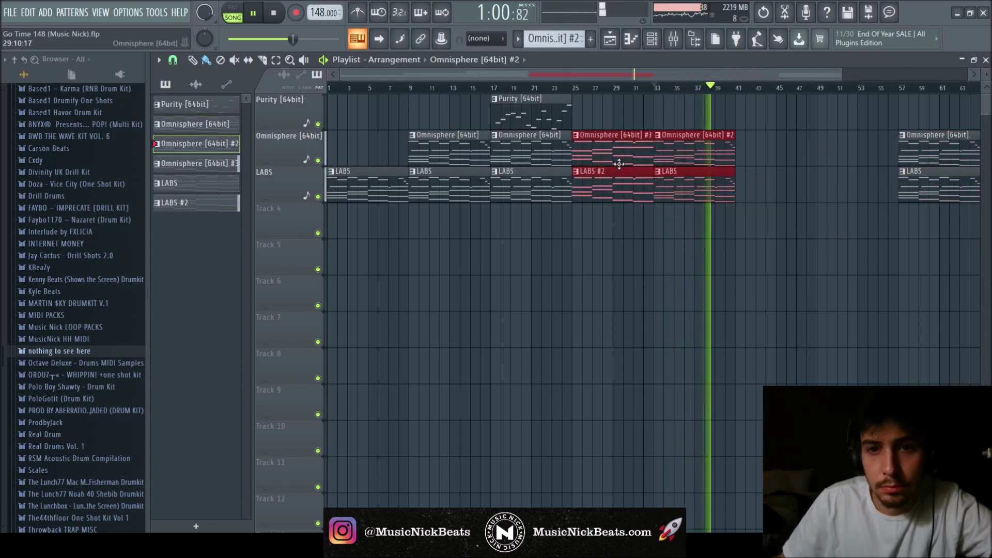
{"action": "left_click", "coordinate": [653, 92]}
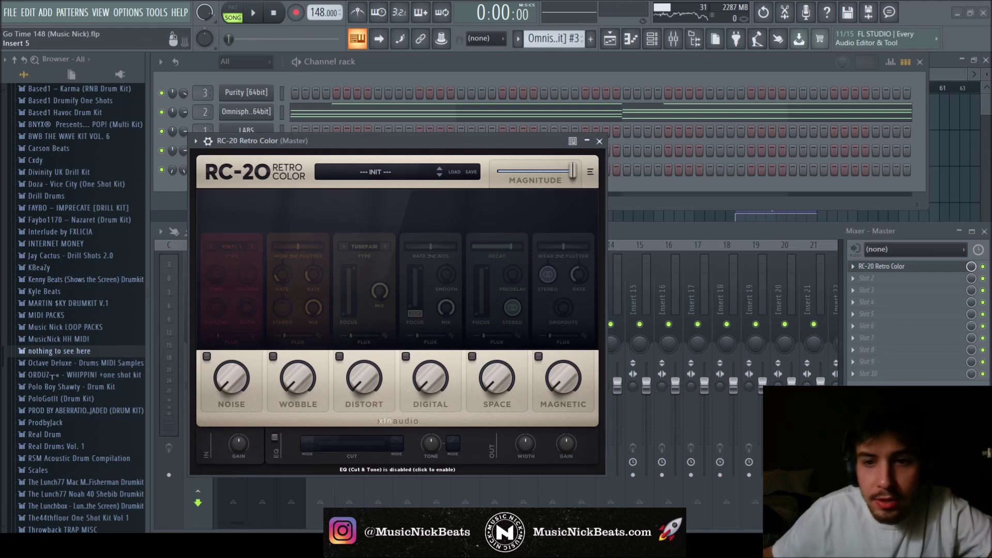
- Load the Vinyl 2 preset in the RC-20 Retro Color effect on the Master track
{"action": "left_click", "coordinate": [358, 177]}
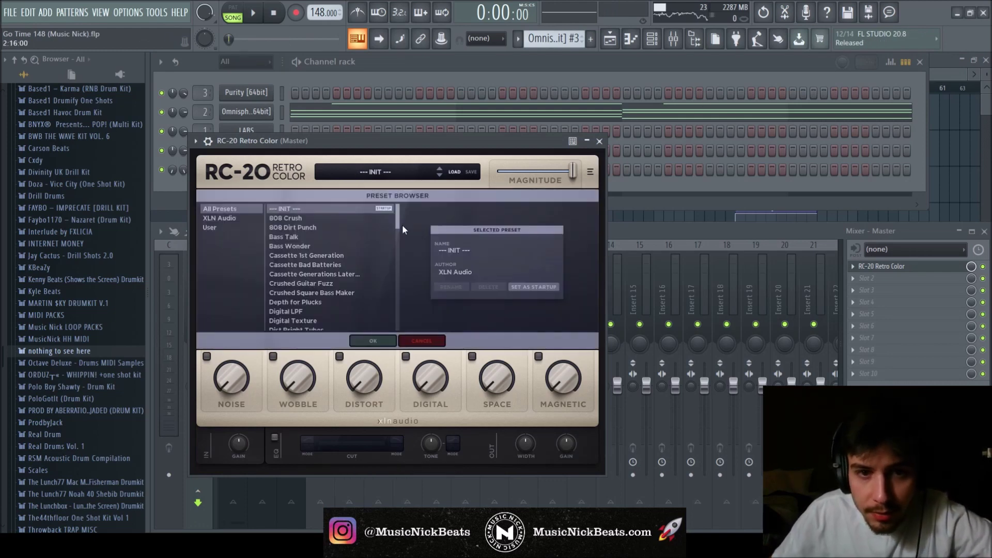
{"action": "left_click_drag", "start_coordinate": [397, 216], "coordinate": [398, 314]}
{"action": "scroll", "coordinate": [287, 306], "scroll_direction": "down", "scroll_amount": 1}
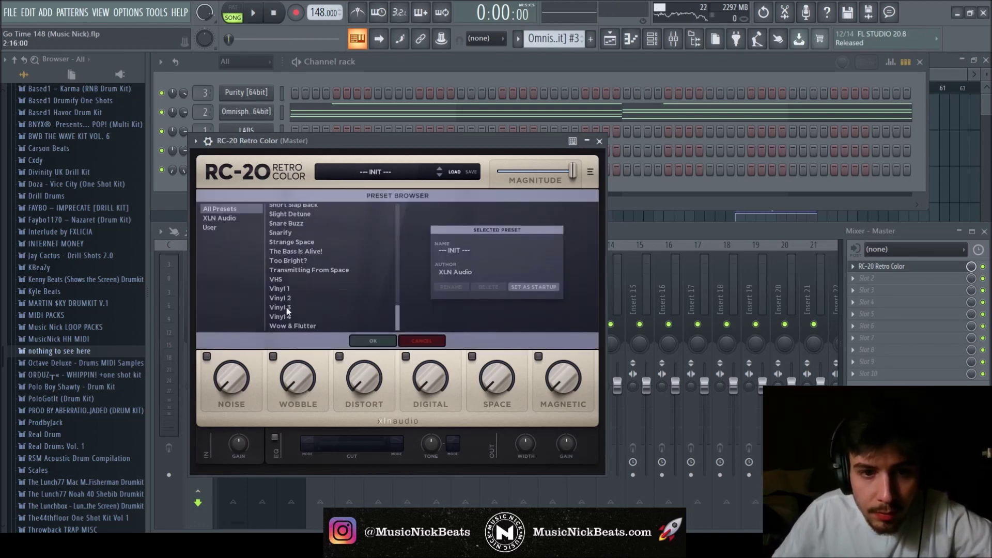
{"action": "left_click", "coordinate": [291, 298]}
{"action": "left_click", "coordinate": [373, 341]}
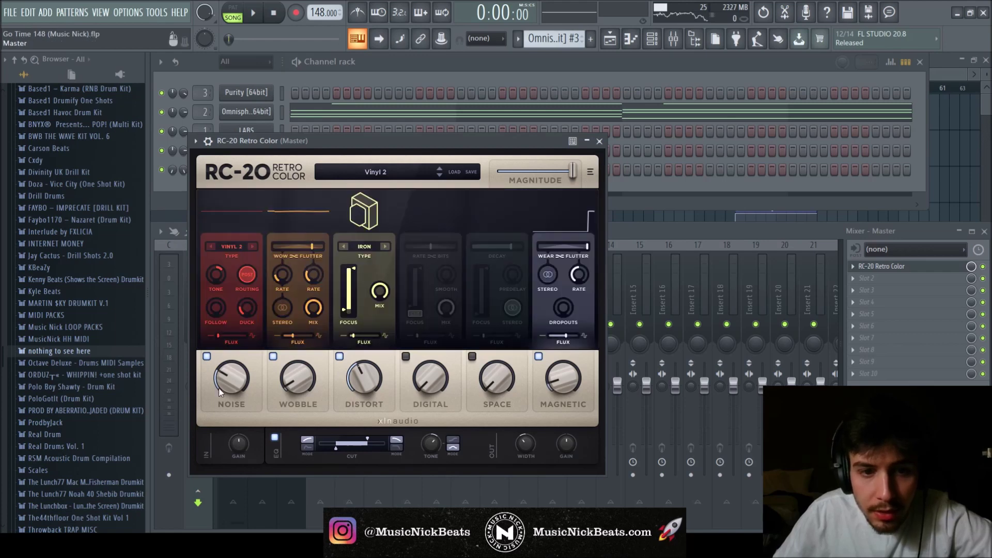
- Disable RC-20's Wobble module, adjust its tone, set the output width to 83%, and put the effect window away
{"action": "left_click", "coordinate": [274, 357]}
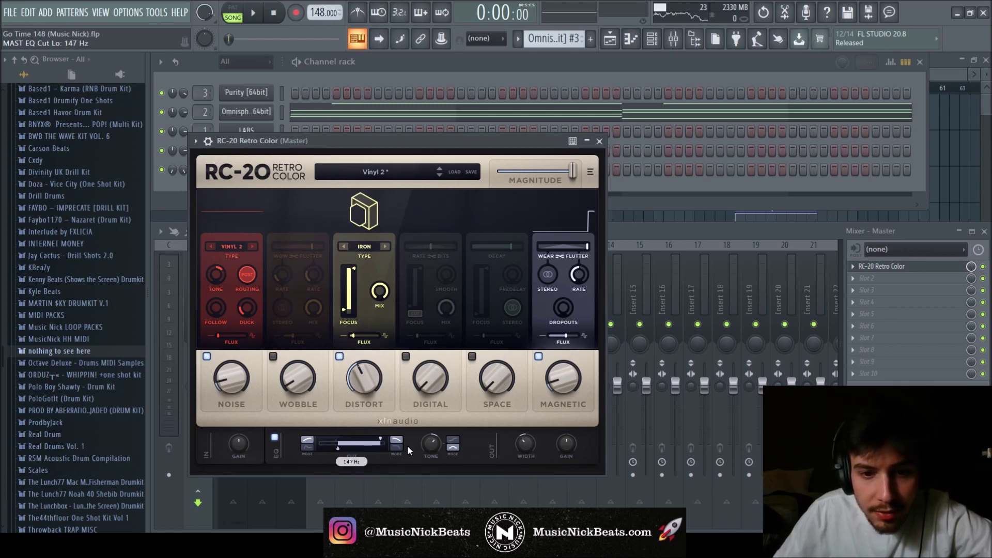
{"action": "left_click_drag", "start_coordinate": [439, 443], "coordinate": [439, 449]}
{"action": "left_click_drag", "start_coordinate": [529, 446], "coordinate": [529, 437]}
{"action": "left_click_drag", "start_coordinate": [422, 442], "coordinate": [421, 446]}
{"action": "left_click", "coordinate": [523, 445]}
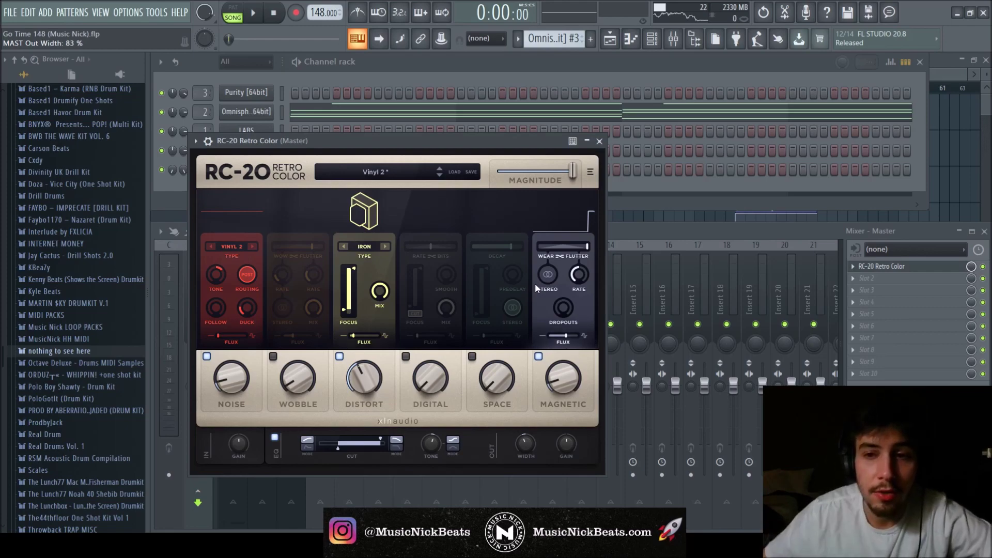
{"action": "left_click", "coordinate": [589, 141]}
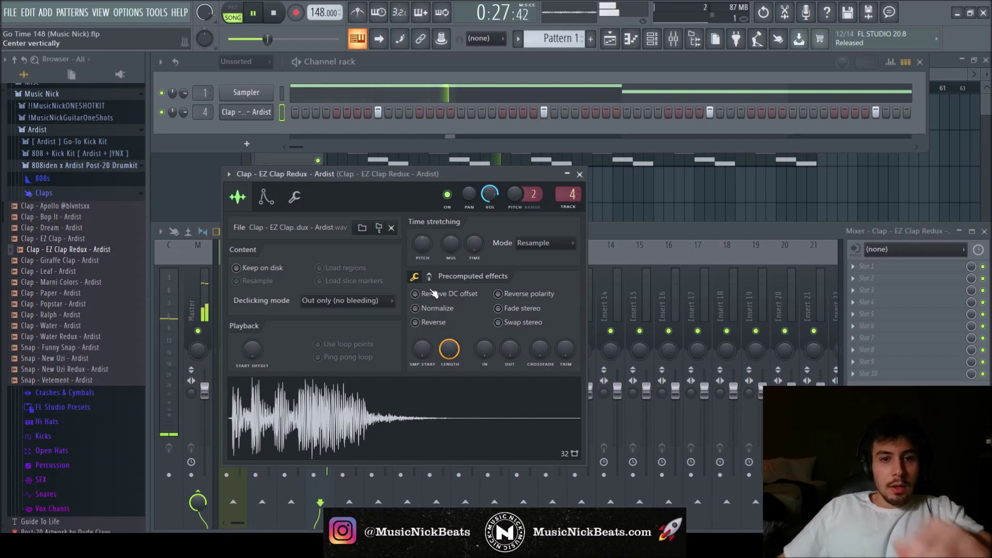
- Adjust the precomputed gain boost of the EZ Clap Redux sample and close its sampler window
{"action": "left_click", "coordinate": [429, 276]}
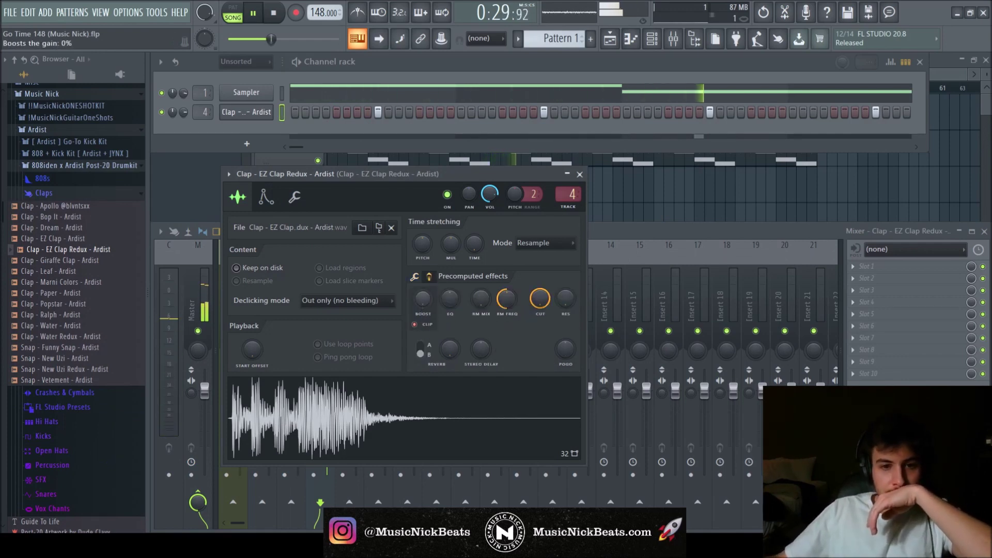
{"action": "left_click_drag", "start_coordinate": [423, 309], "coordinate": [422, 307]}
{"action": "left_click", "coordinate": [580, 174]}
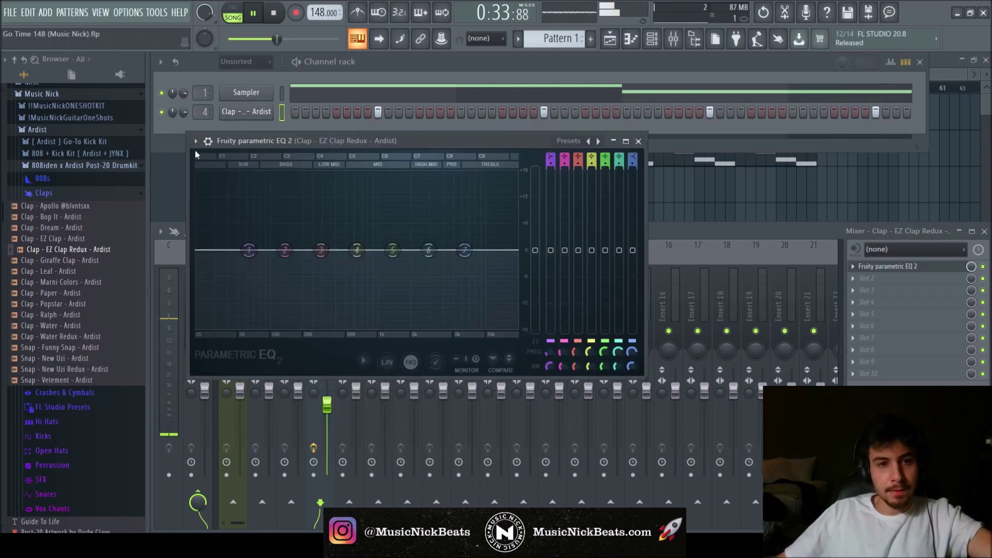
- Apply the 30Hz + 18kHz cut preset to the clap's Parametric EQ 2 and raise the high-pass band to about 155 Hz
{"action": "left_click", "coordinate": [368, 239]}
{"action": "left_click_drag", "start_coordinate": [210, 252], "coordinate": [291, 250]}
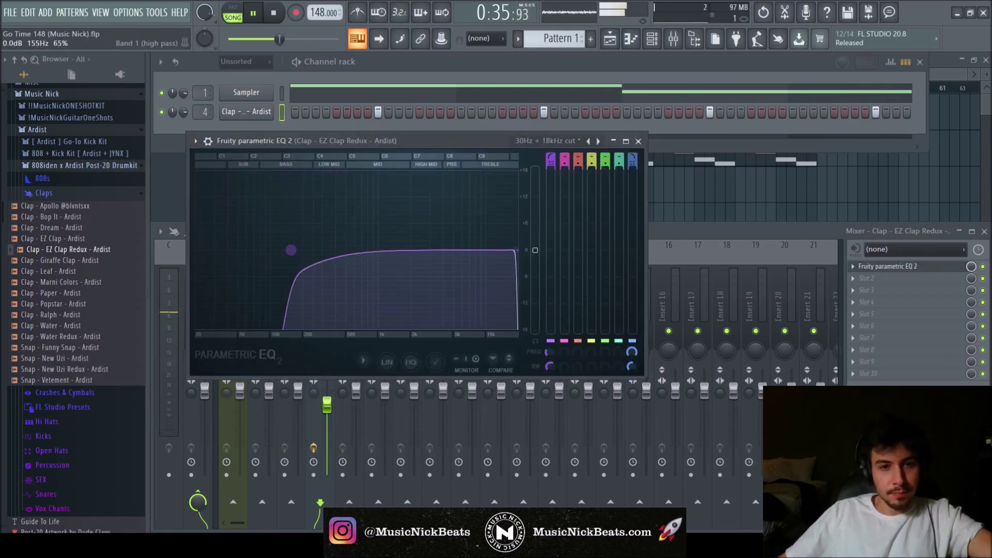
{"action": "scroll", "coordinate": [514, 252], "scroll_direction": "up", "scroll_amount": 3}
{"action": "left_click_drag", "start_coordinate": [515, 251], "coordinate": [522, 250]}
{"action": "left_click_drag", "start_coordinate": [299, 251], "coordinate": [295, 251]}
{"action": "scroll", "coordinate": [486, 263], "scroll_direction": "up", "scroll_amount": 2}
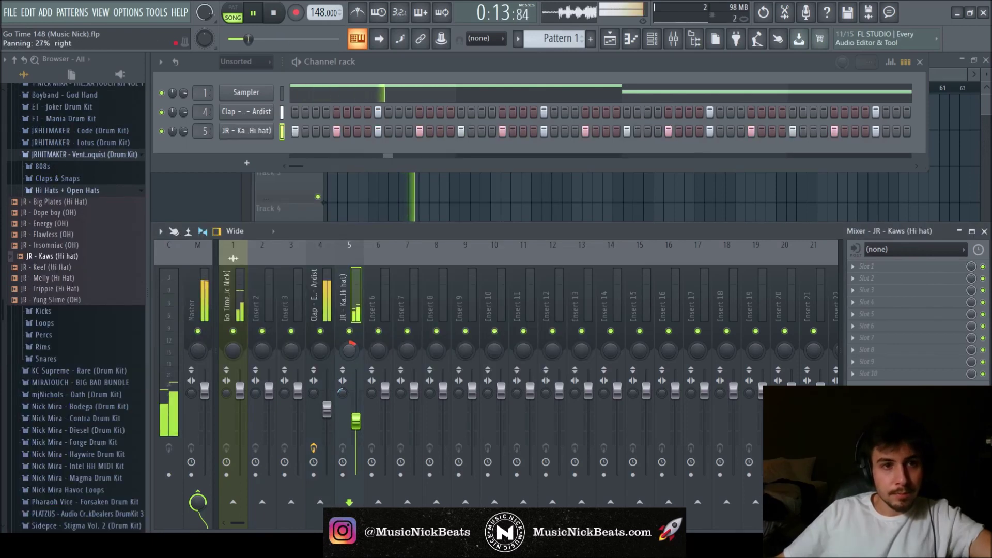
- Duplicate the JR - Kaws hi-hat notes into the gaps to make a continuous row on C5, and restart playback
{"action": "key", "text": "F7"}
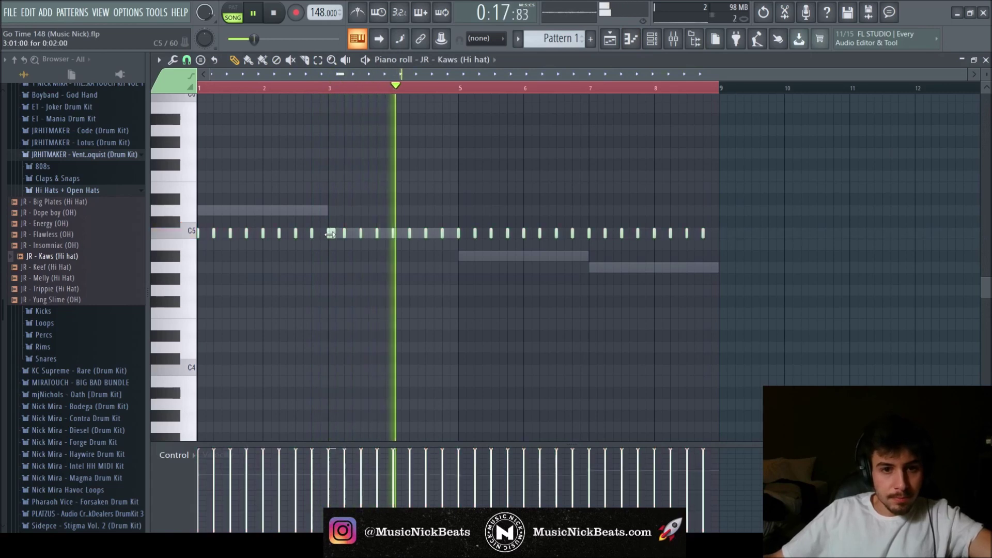
{"action": "left_click_drag", "start_coordinate": [327, 233], "coordinate": [343, 230], "text": "shift"}
{"action": "scroll", "coordinate": [338, 229], "scroll_direction": "down", "scroll_amount": 3, "text": "alt"}
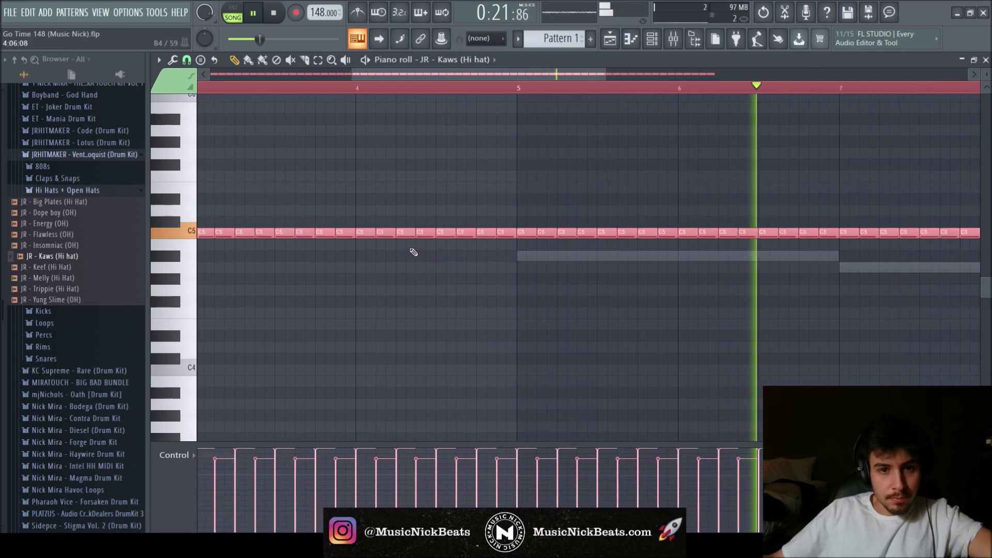
{"action": "key", "text": "space"}
{"action": "key", "text": "space"}
- Add fast hi-hat rolls and lower-pitched accent hits across the first four bars of the JR - Kaws pattern
{"action": "left_click", "coordinate": [263, 184], "text": "ctrl"}
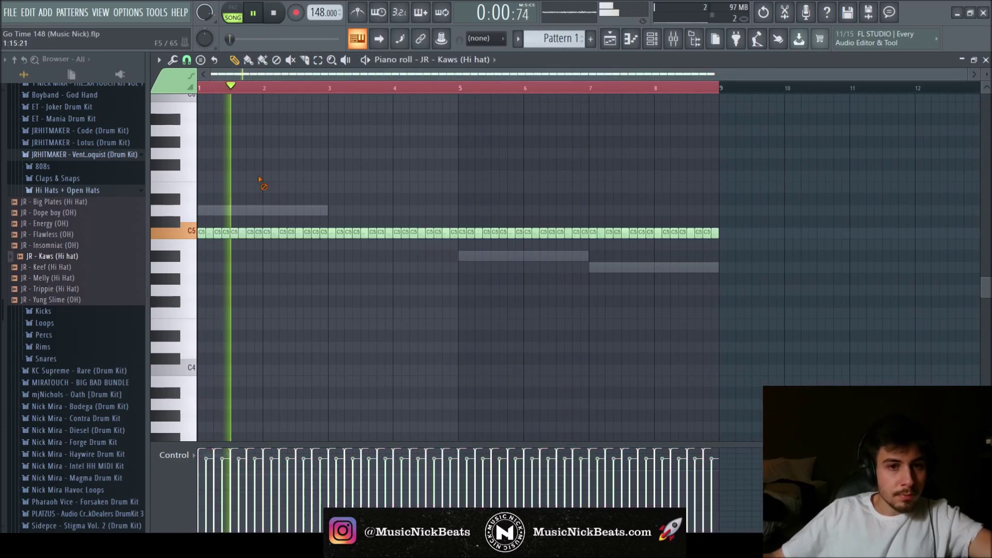
{"action": "scroll", "coordinate": [265, 186], "scroll_direction": "up", "scroll_amount": 3, "text": "ctrl"}
{"action": "key", "text": "space"}
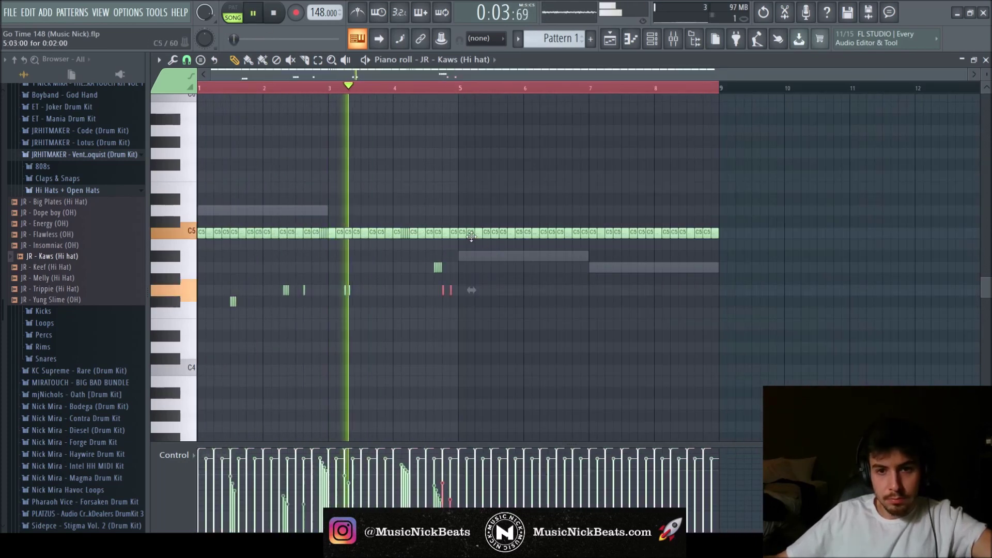
- Delete the hi-hat notes from bar 5 onward, duplicate the first four bars in their place, and close the piano roll
{"action": "left_click_drag", "start_coordinate": [463, 235], "coordinate": [715, 235]}
{"action": "left_click_drag", "start_coordinate": [718, 90], "coordinate": [463, 112]}
{"action": "key", "text": "ctrl+b"}
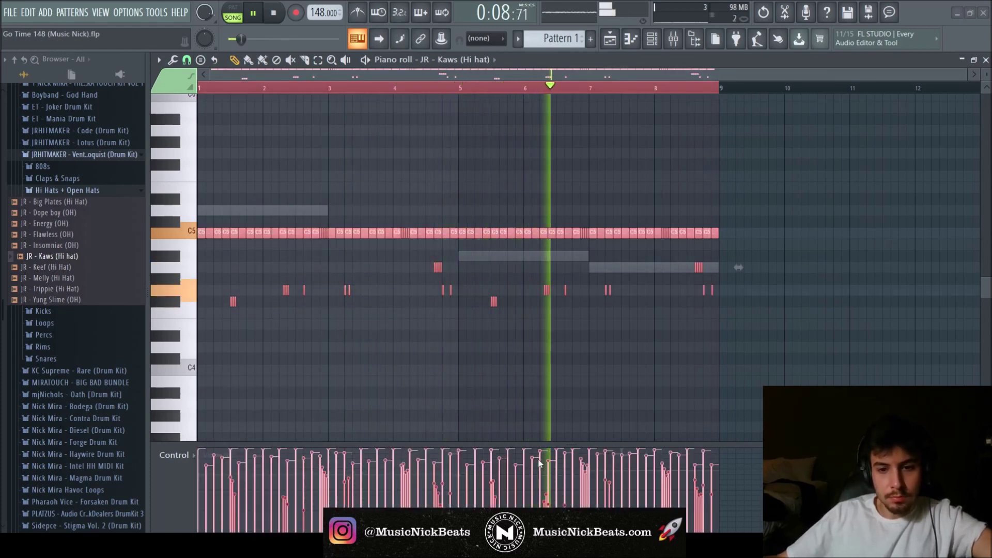
{"action": "left_click", "coordinate": [985, 61]}
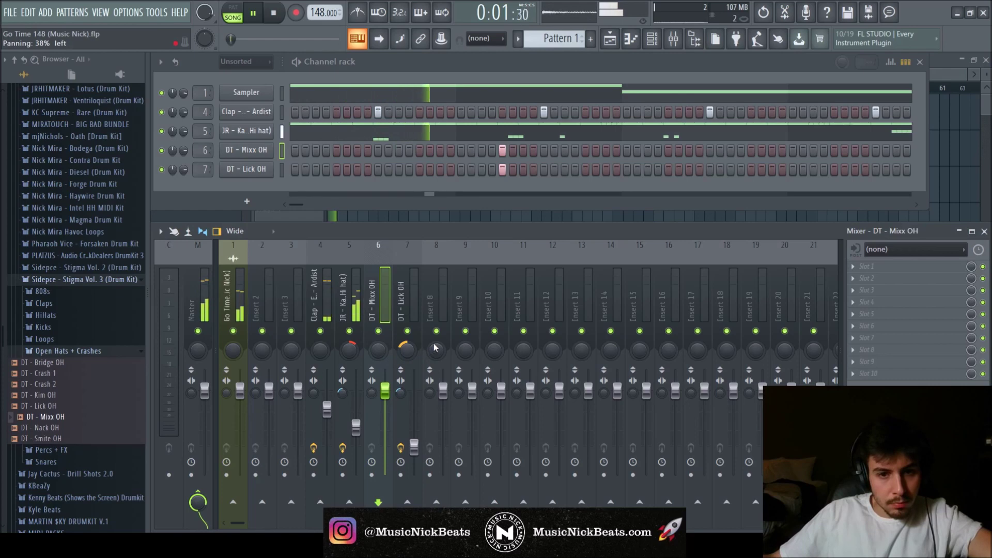
- Move the two DT - Lick OH notes two bars later to bars 4 and 8, and lower the DT - Mixx OH mixer level
{"action": "right_click", "coordinate": [259, 169]}
{"action": "left_click", "coordinate": [282, 178]}
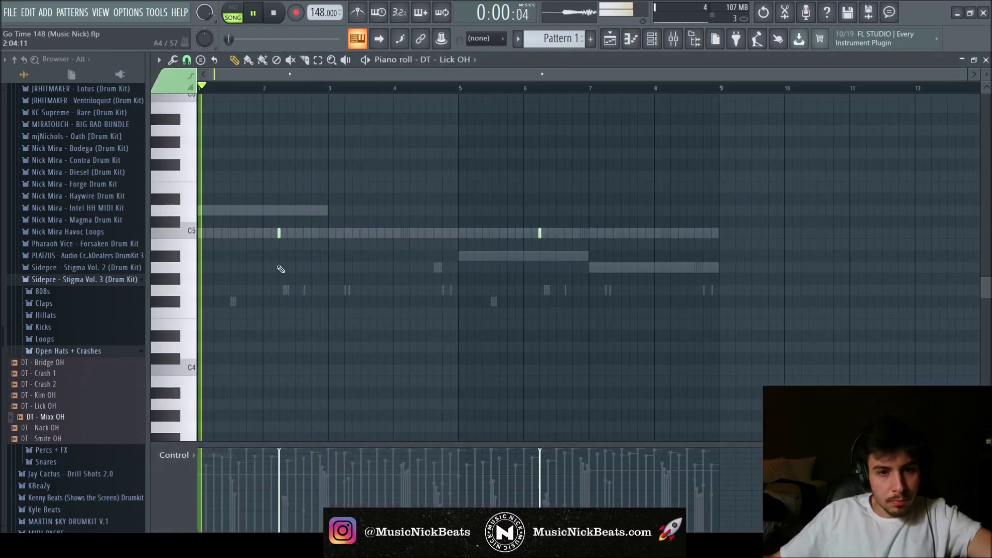
{"action": "left_click_drag", "start_coordinate": [279, 235], "coordinate": [344, 234]}
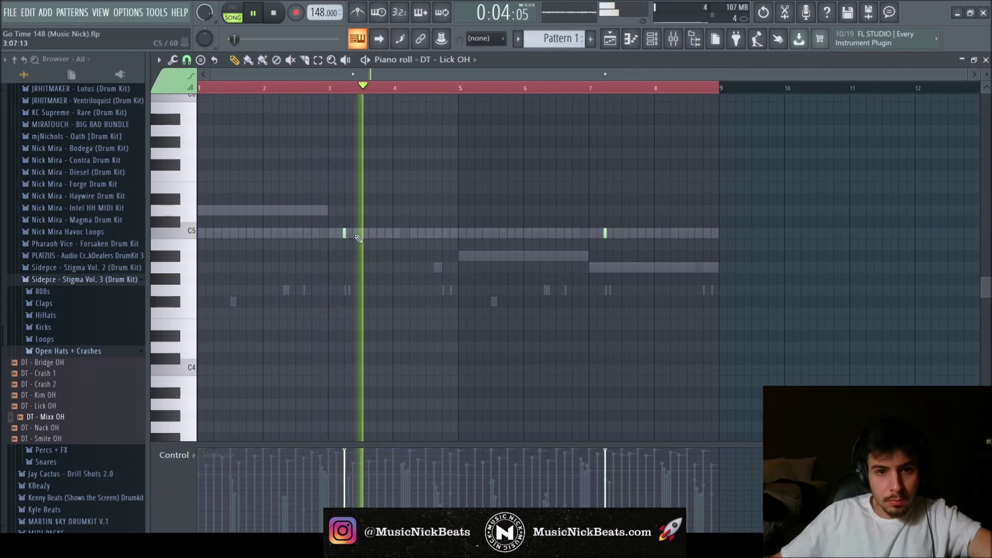
{"action": "left_click_drag", "start_coordinate": [344, 233], "coordinate": [411, 233]}
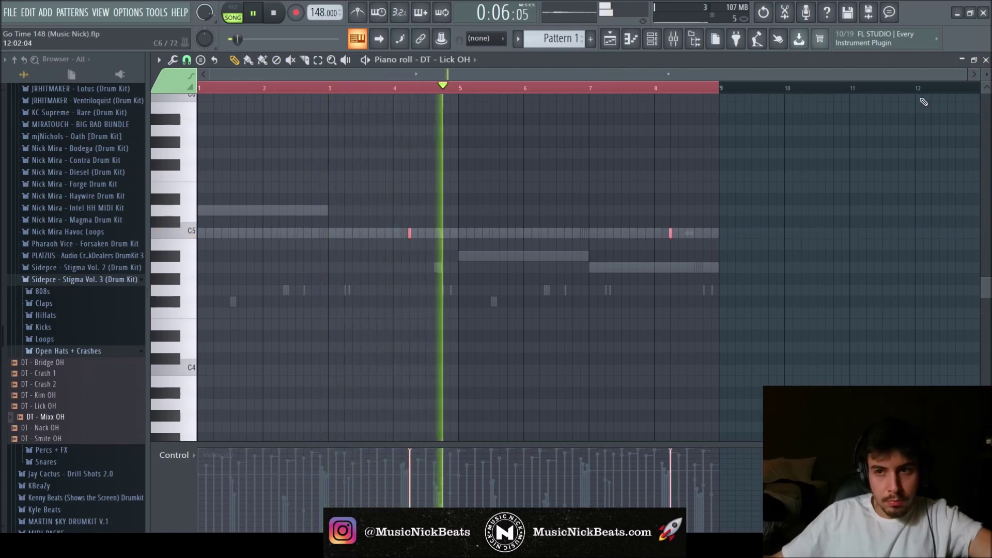
{"action": "left_click", "coordinate": [986, 60]}
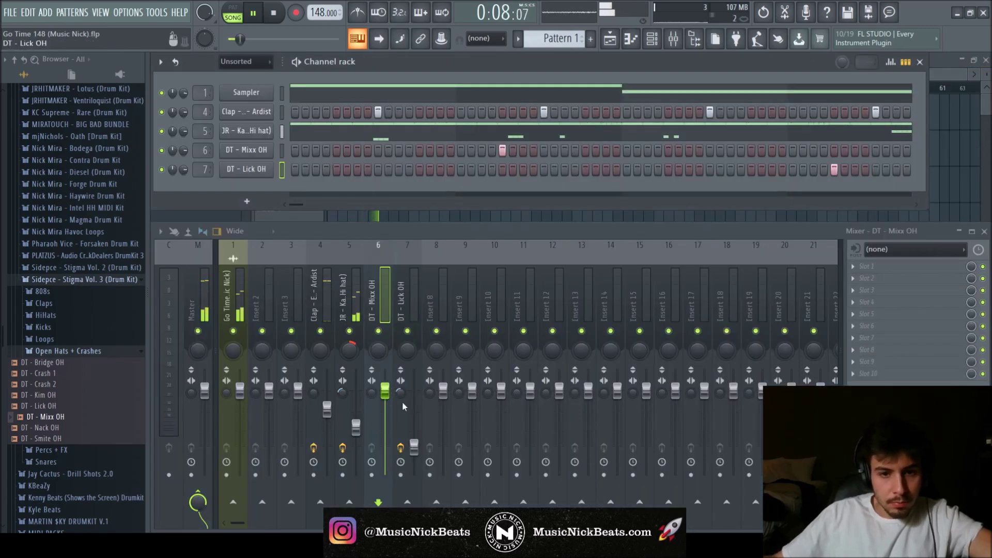
{"action": "left_click_drag", "start_coordinate": [385, 391], "coordinate": [385, 405]}
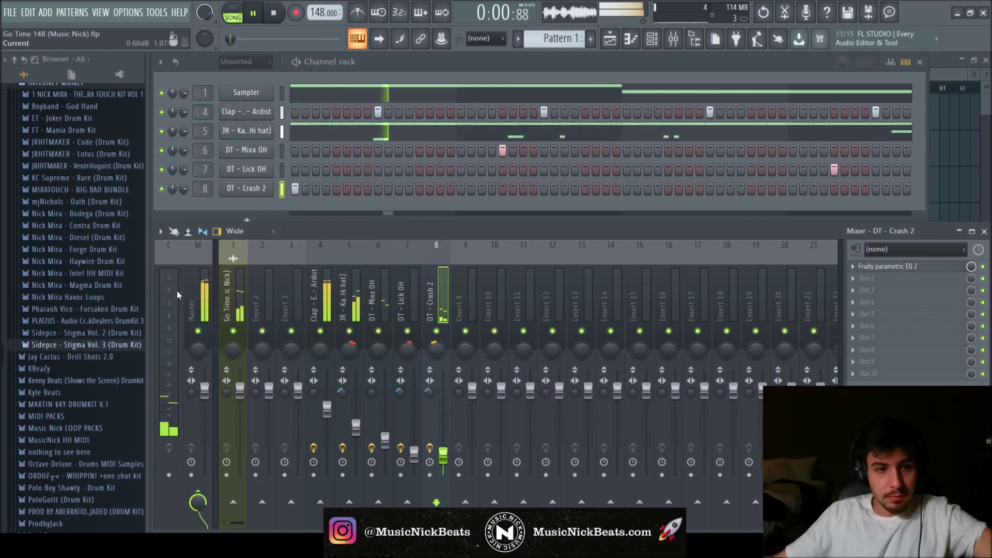
- Add the 808 - Stella sample from the Post-20 Drumkit's LOUD 808s folder as a new channel, and collapse the drumkit's folders
{"action": "scroll", "coordinate": [70, 336], "scroll_direction": "up", "scroll_amount": 5}
{"action": "left_click", "coordinate": [45, 223]}
{"action": "scroll", "coordinate": [46, 259], "scroll_direction": "up", "scroll_amount": 4}
{"action": "left_click", "coordinate": [52, 177]}
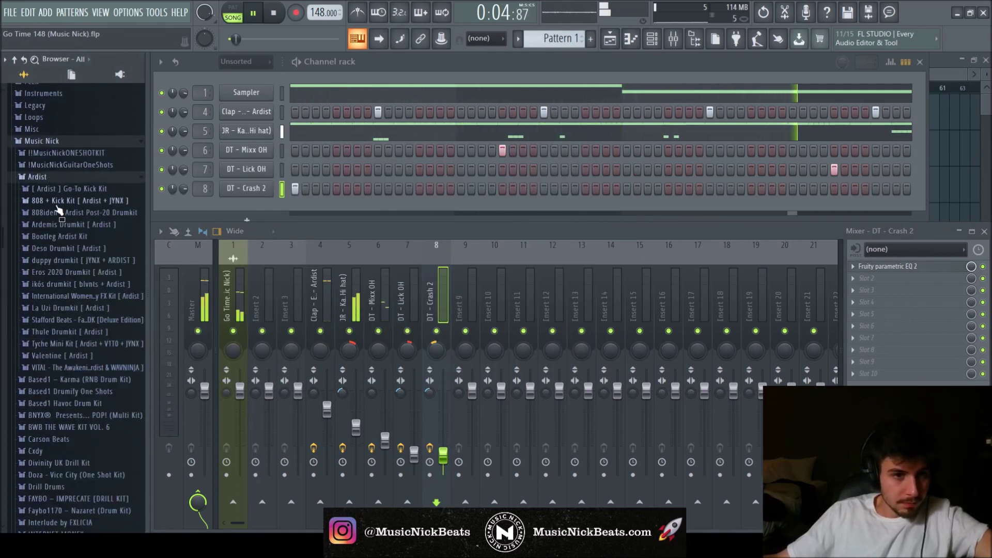
{"action": "left_click", "coordinate": [60, 213]}
{"action": "left_click", "coordinate": [61, 227]}
{"action": "scroll", "coordinate": [60, 232], "scroll_direction": "down", "scroll_amount": 2}
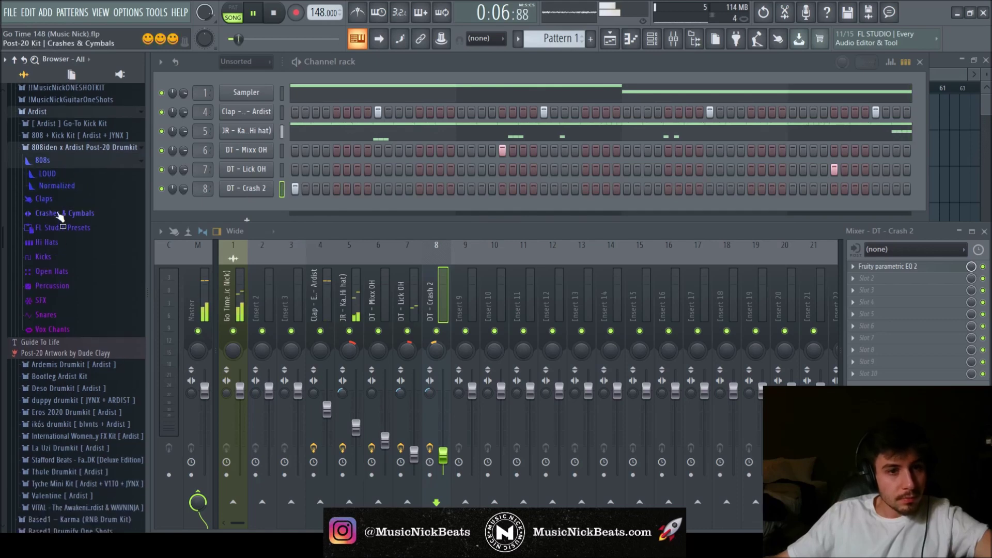
{"action": "left_click", "coordinate": [59, 177]}
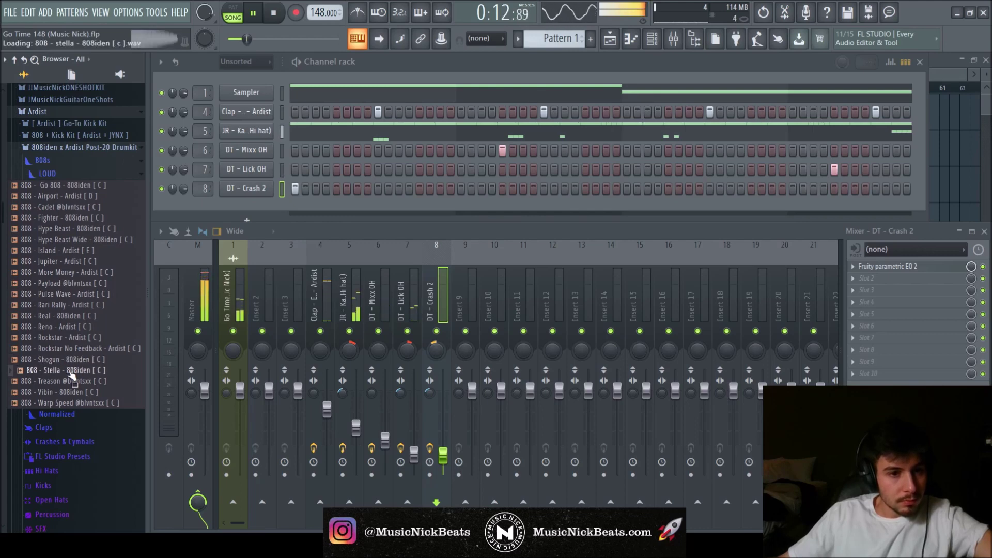
{"action": "left_click_drag", "start_coordinate": [239, 220], "coordinate": [244, 211]}
{"action": "left_click", "coordinate": [48, 174]}
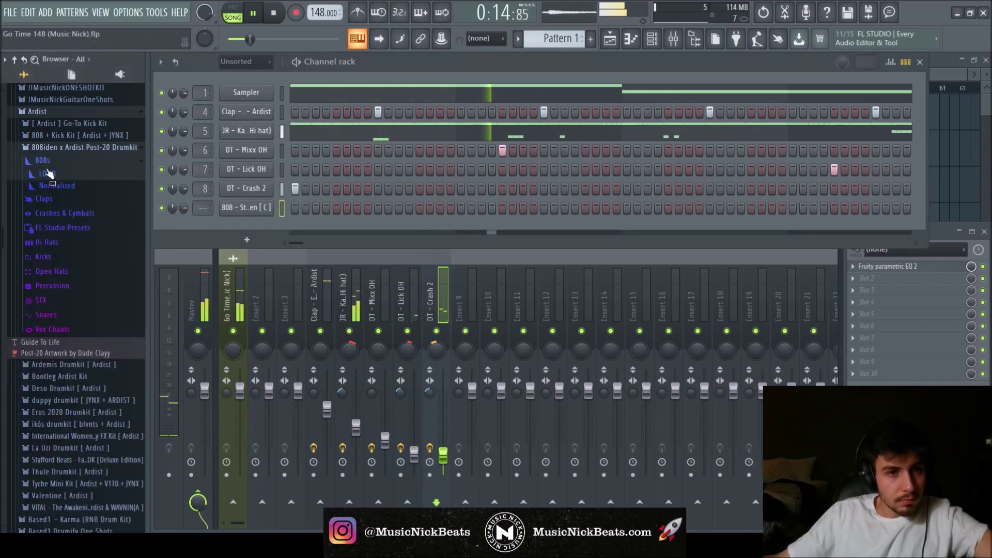
{"action": "left_click", "coordinate": [60, 148]}
- Route the 808 - Stella channel to mixer track 9 and lower that track's level
{"action": "left_click_drag", "start_coordinate": [472, 391], "coordinate": [472, 405]}
{"action": "key", "text": "ctrl+l"}
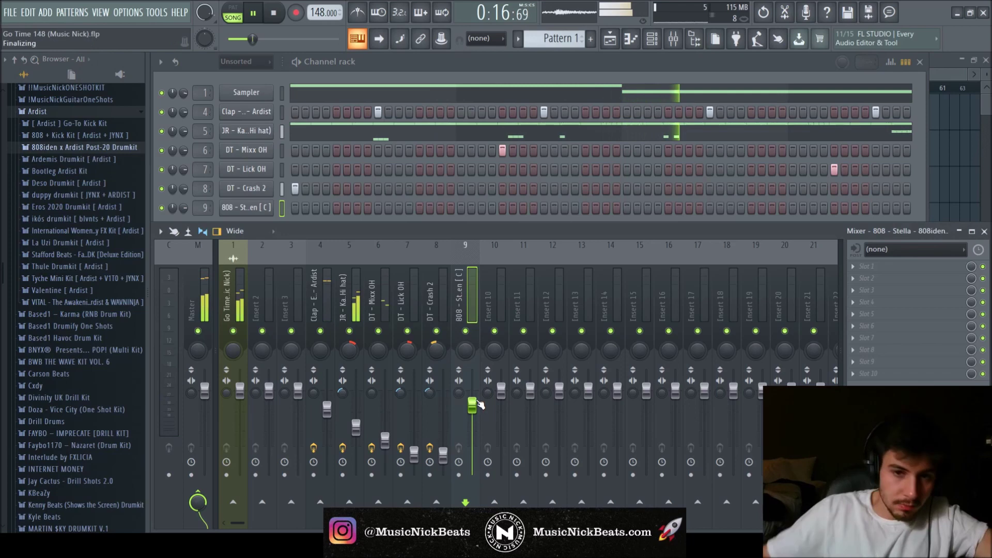
{"action": "left_click", "coordinate": [231, 190]}
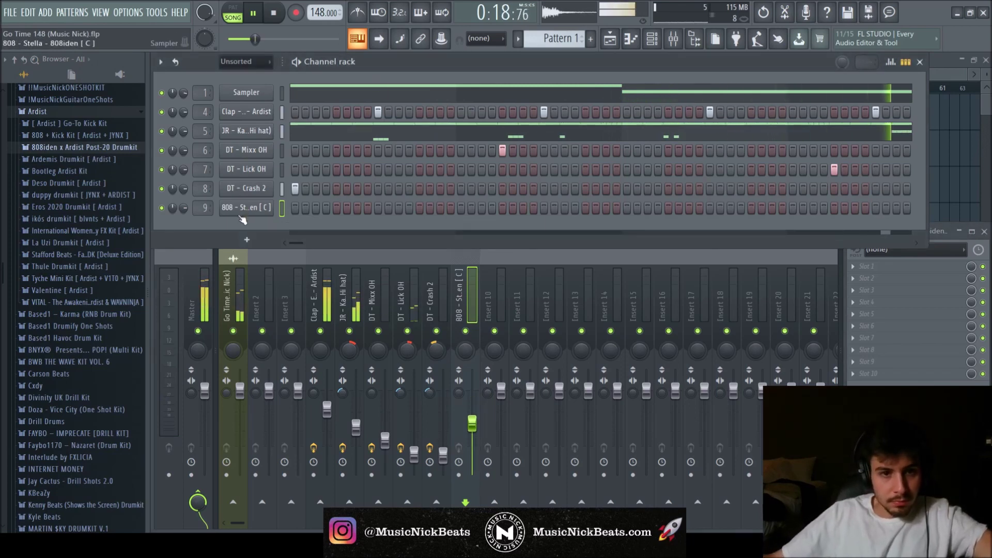
- Raise the silence trimming and fade-out of the 808 - Stella sample, and open its envelope settings
{"action": "left_click", "coordinate": [241, 211]}
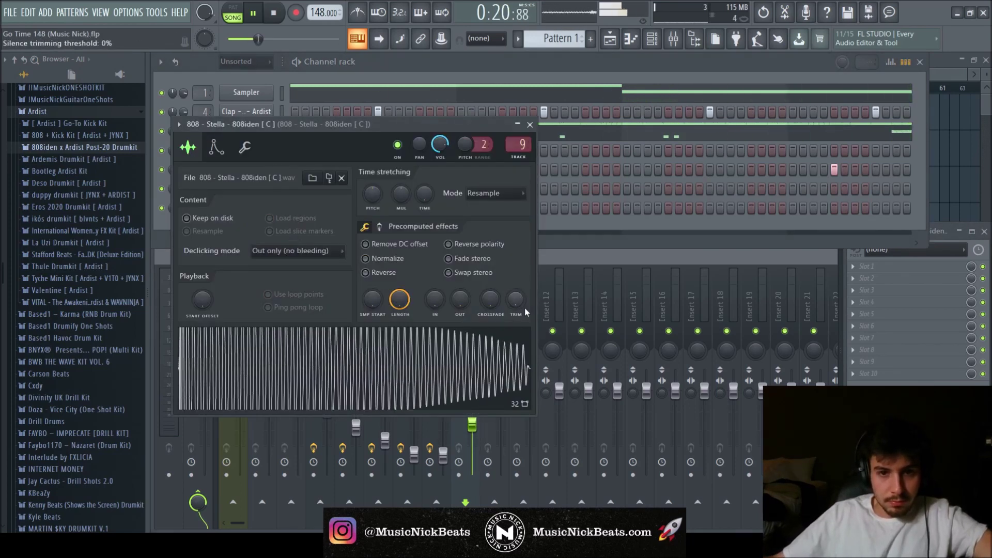
{"action": "left_click_drag", "start_coordinate": [525, 312], "coordinate": [522, 263]}
{"action": "left_click_drag", "start_coordinate": [461, 311], "coordinate": [461, 302]}
{"action": "left_click", "coordinate": [244, 147]}
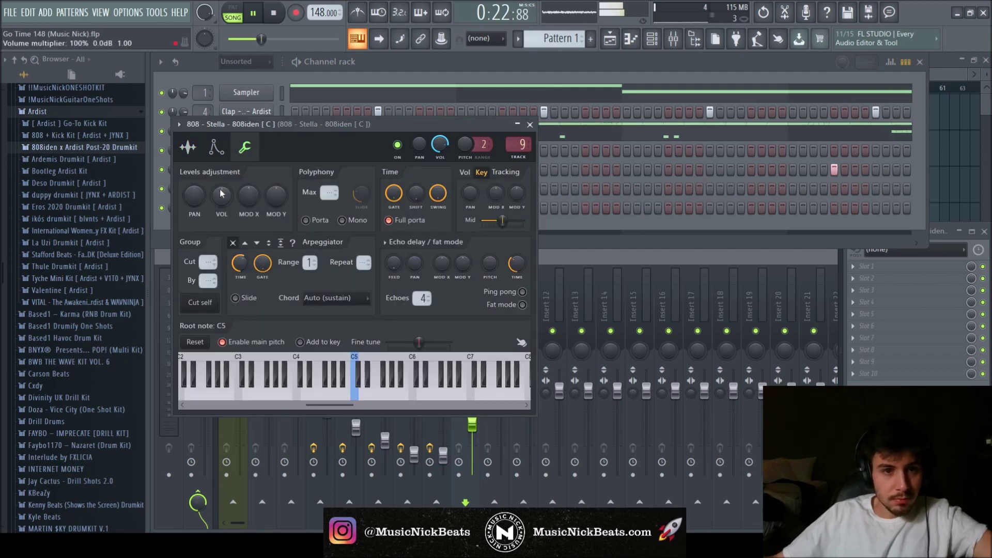
{"action": "left_click", "coordinate": [217, 147]}
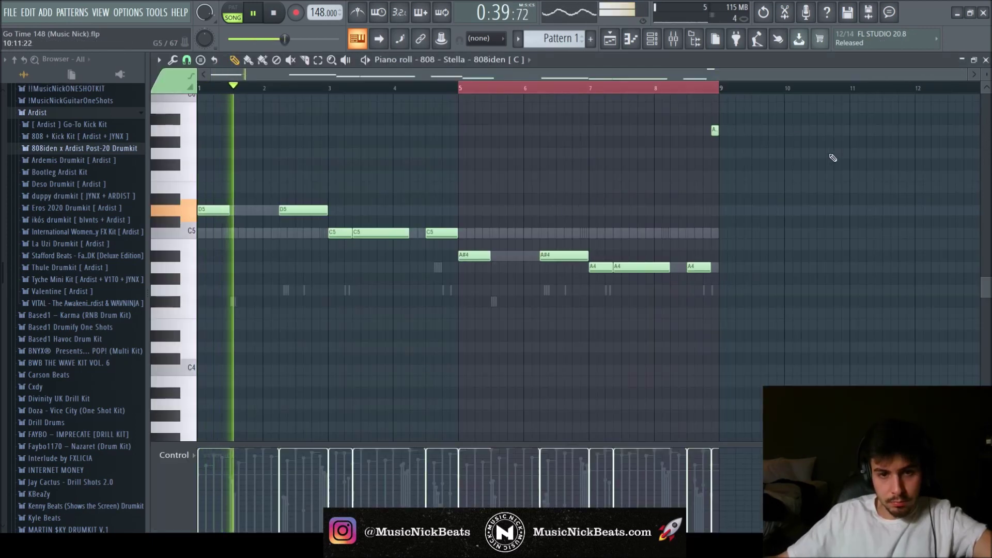
{"action": "scroll", "coordinate": [719, 266], "scroll_direction": "down", "scroll_amount": 1}
{"action": "scroll", "coordinate": [718, 267], "scroll_direction": "up", "scroll_amount": 5}
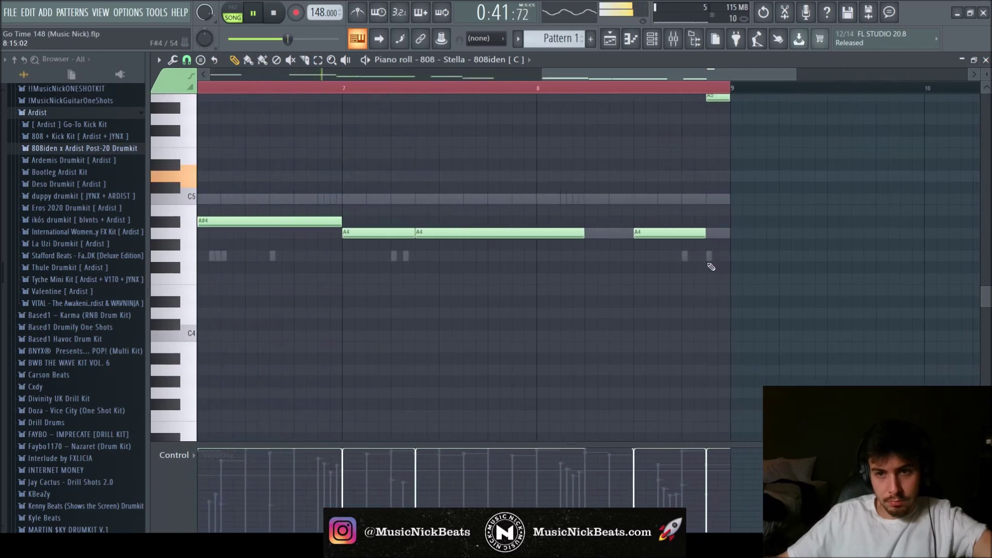
{"action": "scroll", "coordinate": [616, 238], "scroll_direction": "down", "scroll_amount": 3}
{"action": "scroll", "coordinate": [339, 238], "scroll_direction": "down", "scroll_amount": 2}
{"action": "scroll", "coordinate": [316, 233], "scroll_direction": "up", "scroll_amount": 1}
{"action": "scroll", "coordinate": [432, 191], "scroll_direction": "up", "scroll_amount": 7}
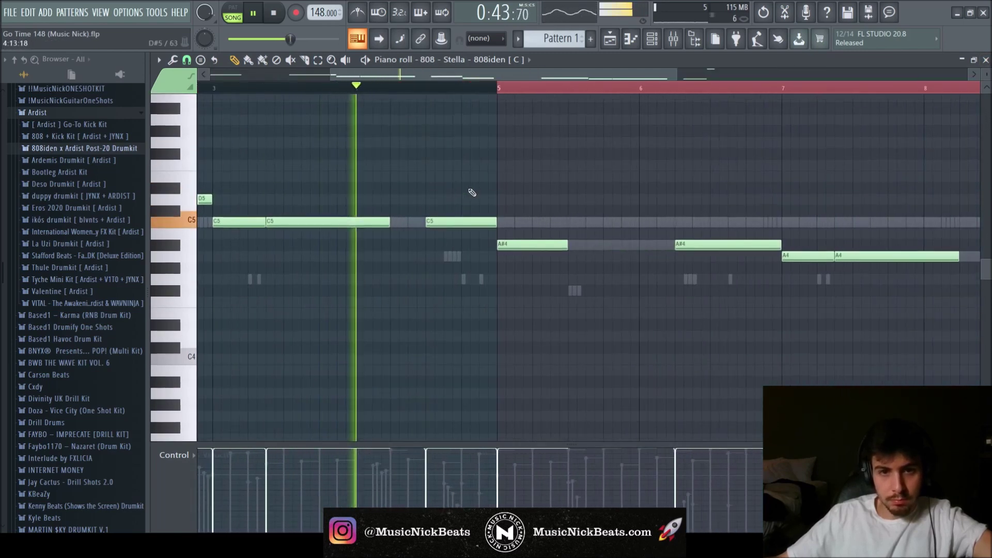
- Extend the 808's last A4 note to the end of bar 8 and place a very short A5 slide note above its second half
{"action": "scroll", "coordinate": [310, 145], "scroll_direction": "down", "scroll_amount": 2}
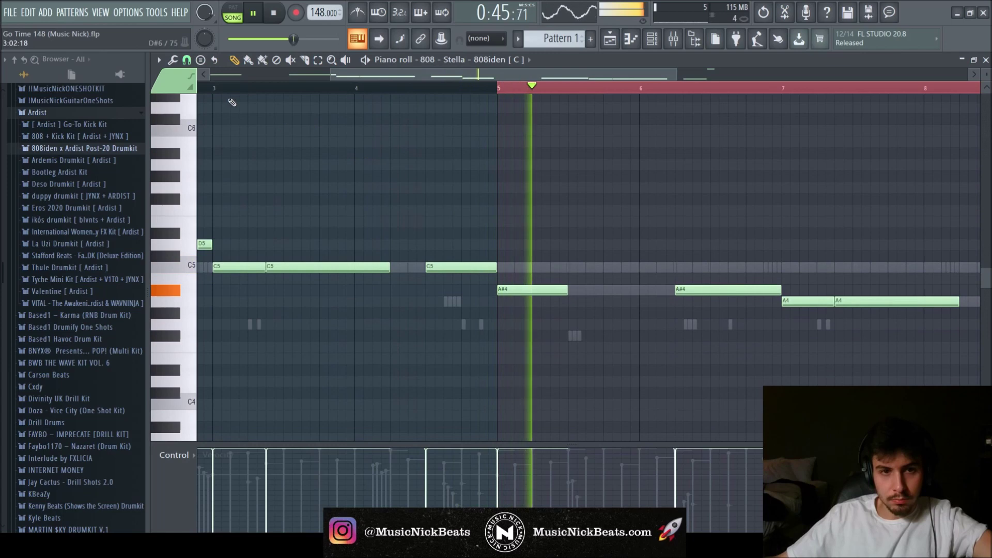
{"action": "scroll", "coordinate": [880, 161], "scroll_direction": "down", "scroll_amount": 2}
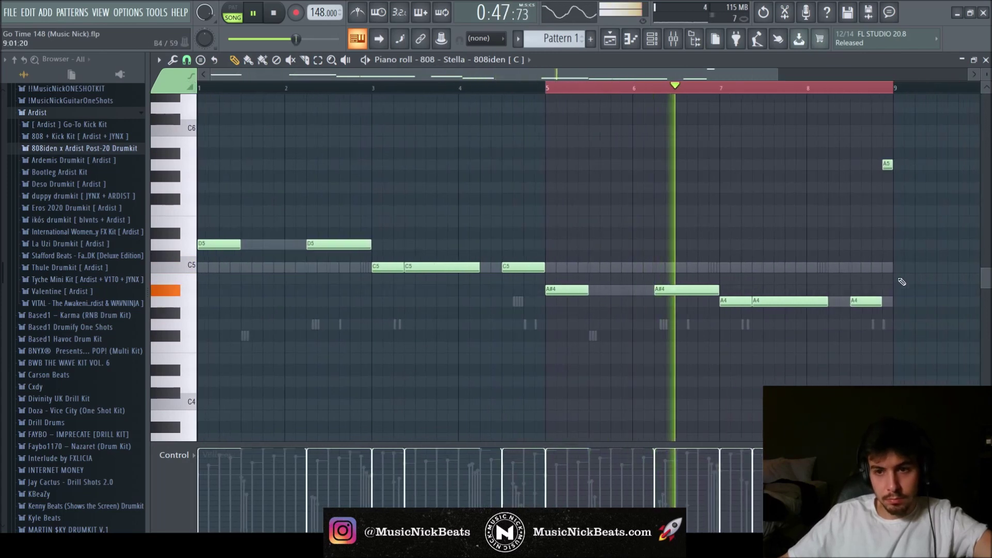
{"action": "scroll", "coordinate": [904, 211], "scroll_direction": "up", "scroll_amount": 3}
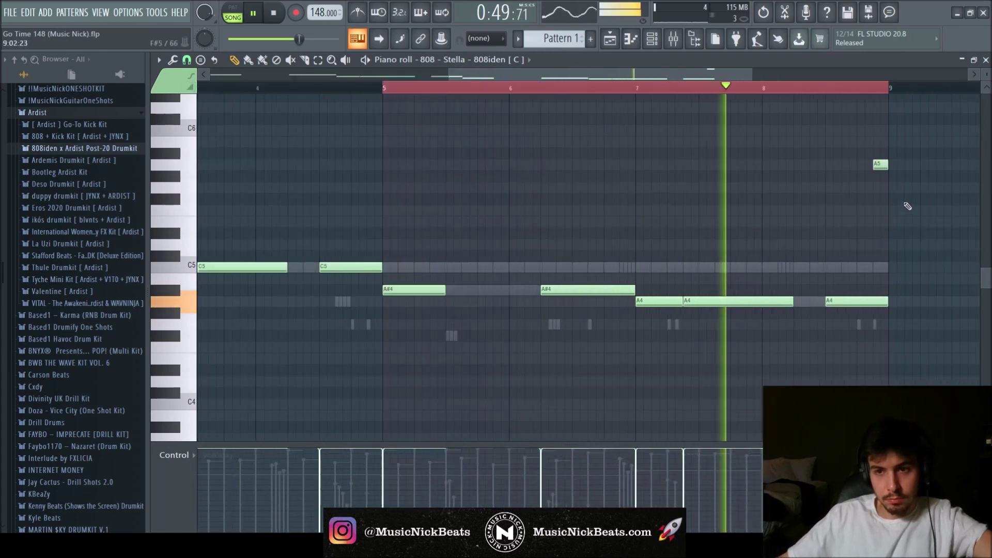
{"action": "key", "text": "space"}
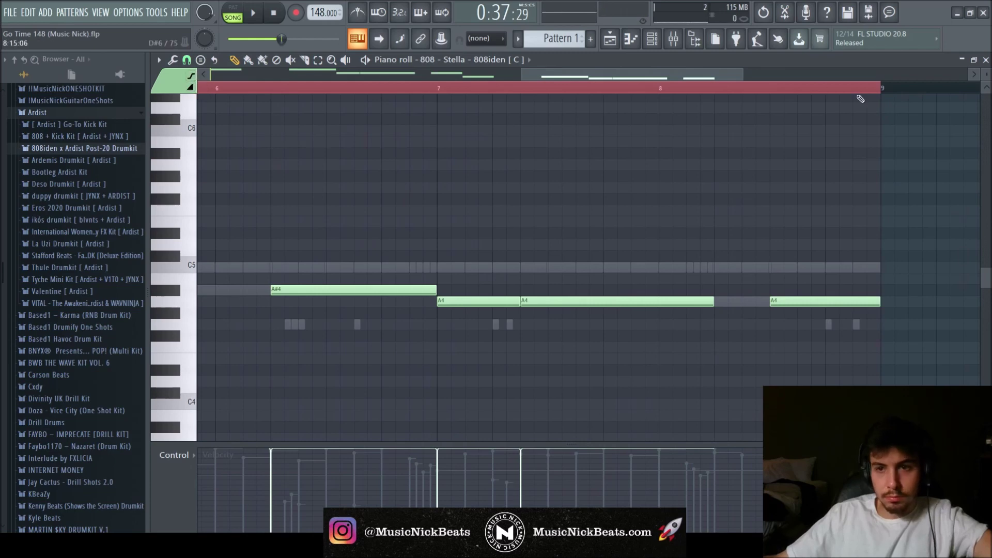
{"action": "left_click", "coordinate": [856, 164]}
{"action": "key", "text": "space"}
{"action": "left_click_drag", "start_coordinate": [959, 164], "coordinate": [866, 167]}
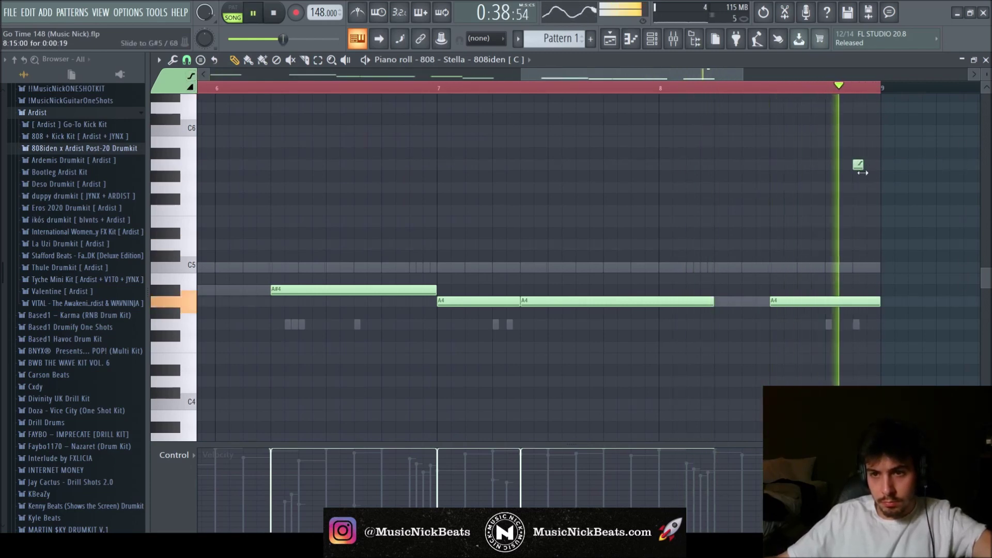
{"action": "scroll", "coordinate": [857, 165], "scroll_direction": "down", "scroll_amount": 4}
{"action": "left_click", "coordinate": [986, 60]}
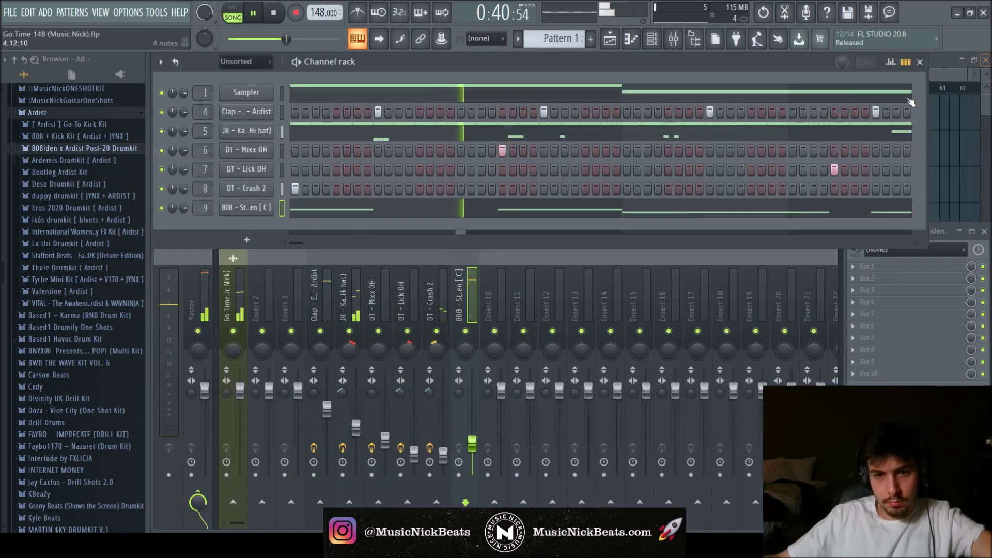
- Apply quick legato to the 808 - Stella notes so each one reaches the next, and close its piano roll
{"action": "left_click", "coordinate": [445, 209]}
{"action": "scroll", "coordinate": [293, 255], "scroll_direction": "down", "scroll_amount": 2}
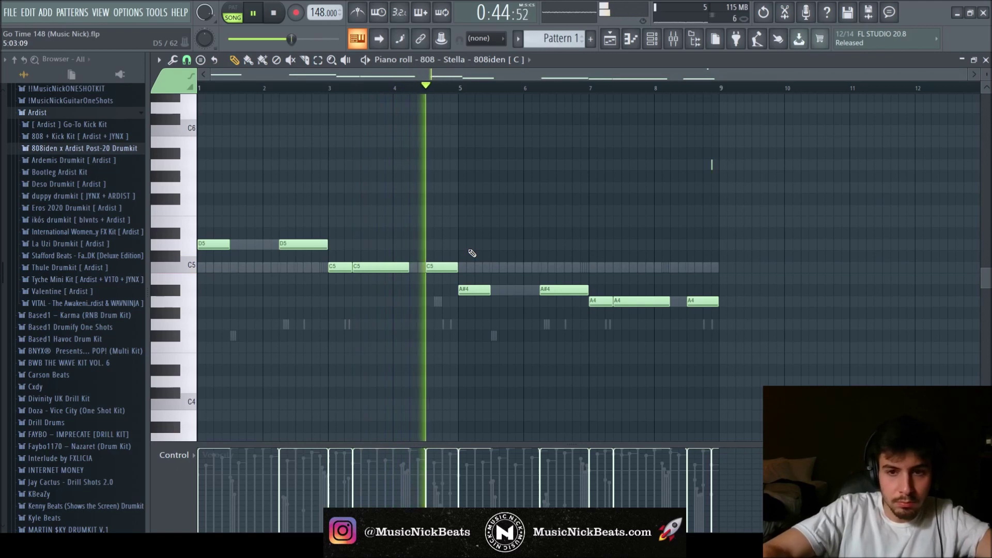
{"action": "key", "text": "ctrl+l"}
{"action": "left_click", "coordinate": [987, 60]}
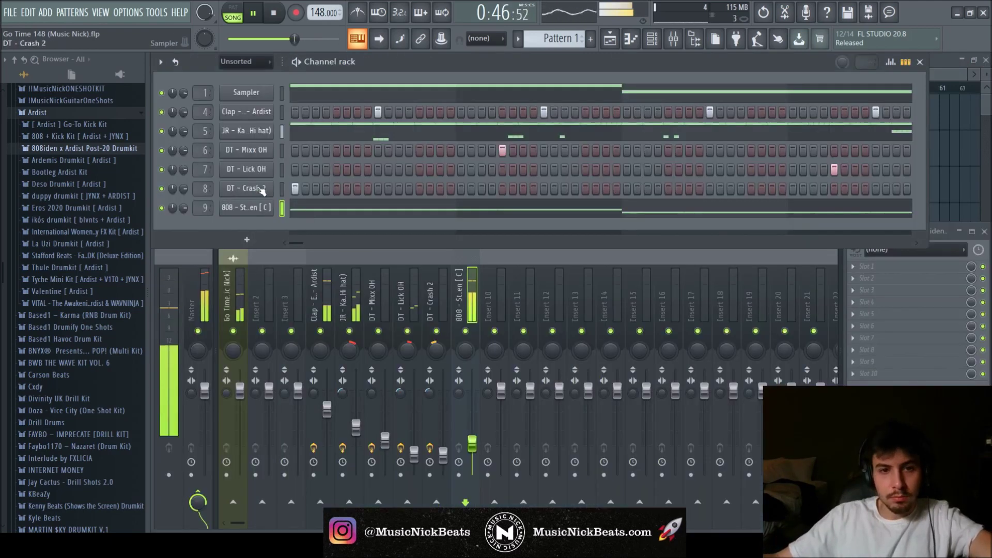
- Open the 808 - Stella channel's sample settings and fine-tune the sample's processing
{"action": "left_click", "coordinate": [238, 208]}
{"action": "left_click", "coordinate": [215, 149]}
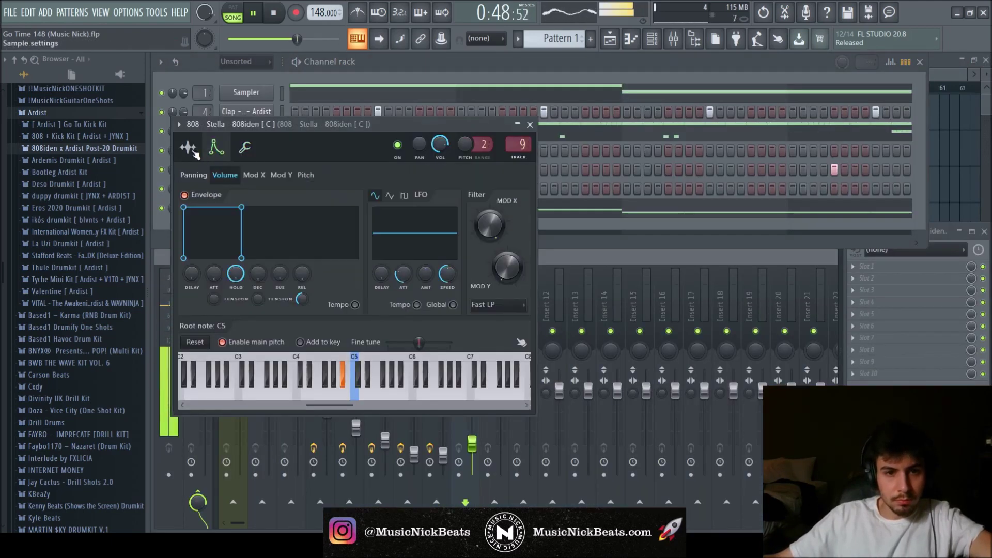
{"action": "left_click", "coordinate": [188, 148]}
{"action": "left_click_drag", "start_coordinate": [456, 297], "coordinate": [458, 300]}
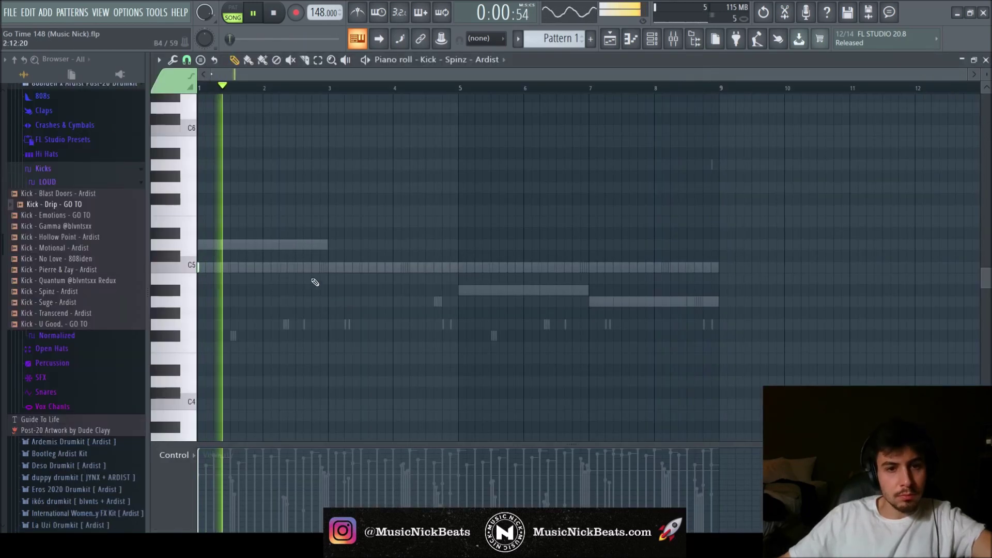
- Place C5 notes for Kick - Spinz on the 808 hits through the start of bar 5, and duplicate the pattern
{"action": "left_click", "coordinate": [329, 267]}
{"action": "left_click", "coordinate": [352, 268]}
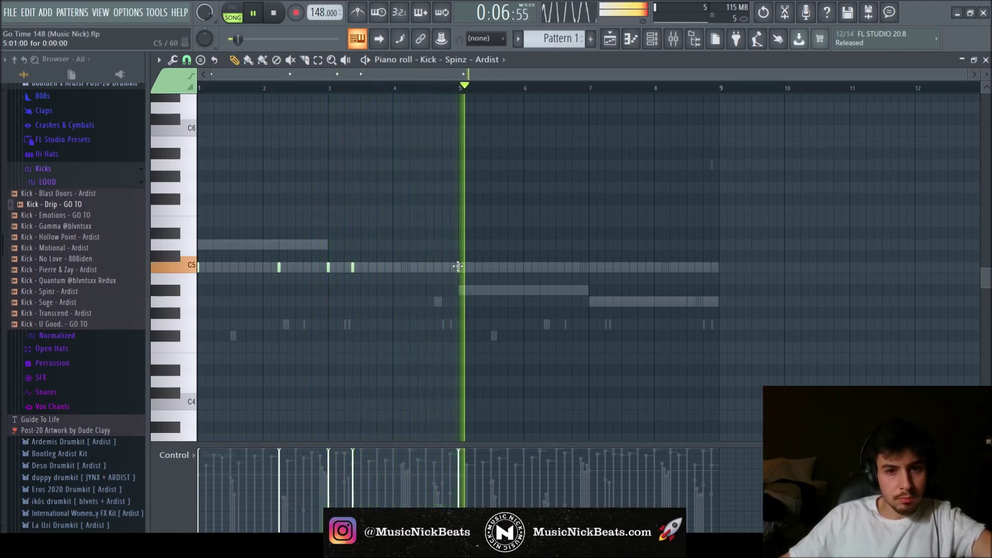
{"action": "key", "text": "ctrl+b"}
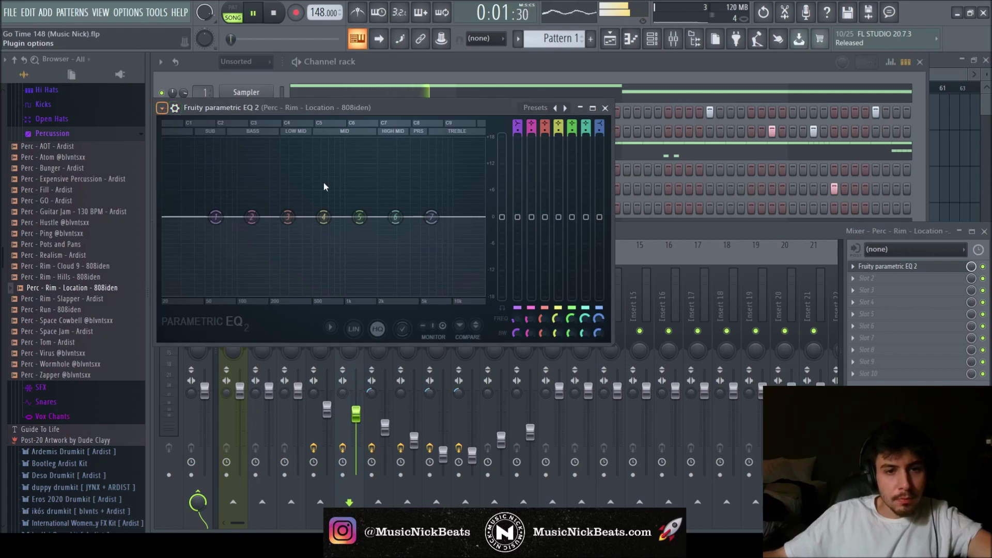
- Load the 30Hz + 18kHz cut preset in the Perc - Rim - Location EQ, raise its low cut, and lower the track's level
{"action": "left_click", "coordinate": [313, 219]}
{"action": "left_click_drag", "start_coordinate": [171, 218], "coordinate": [259, 217]}
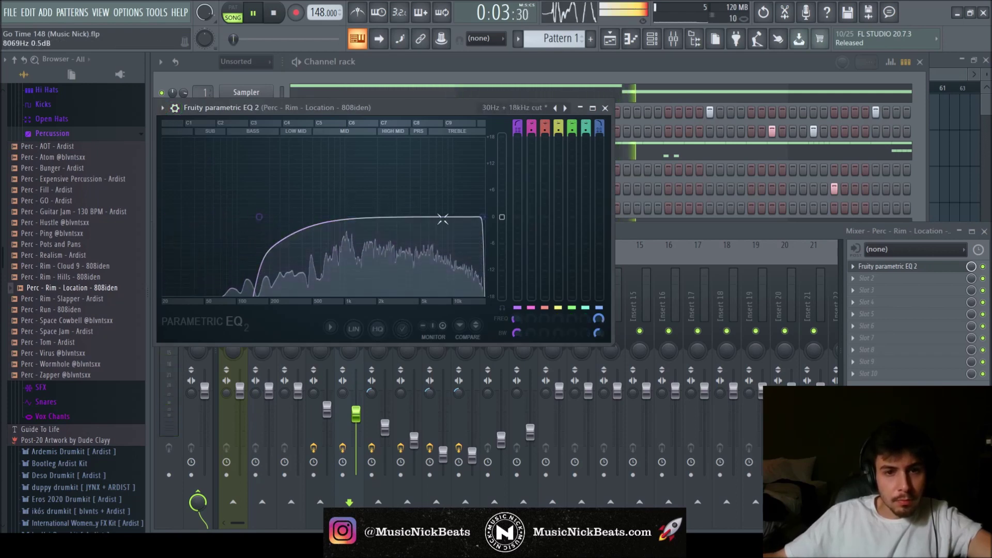
{"action": "left_click_drag", "start_coordinate": [482, 217], "coordinate": [486, 217]}
{"action": "left_click_drag", "start_coordinate": [259, 218], "coordinate": [261, 218]}
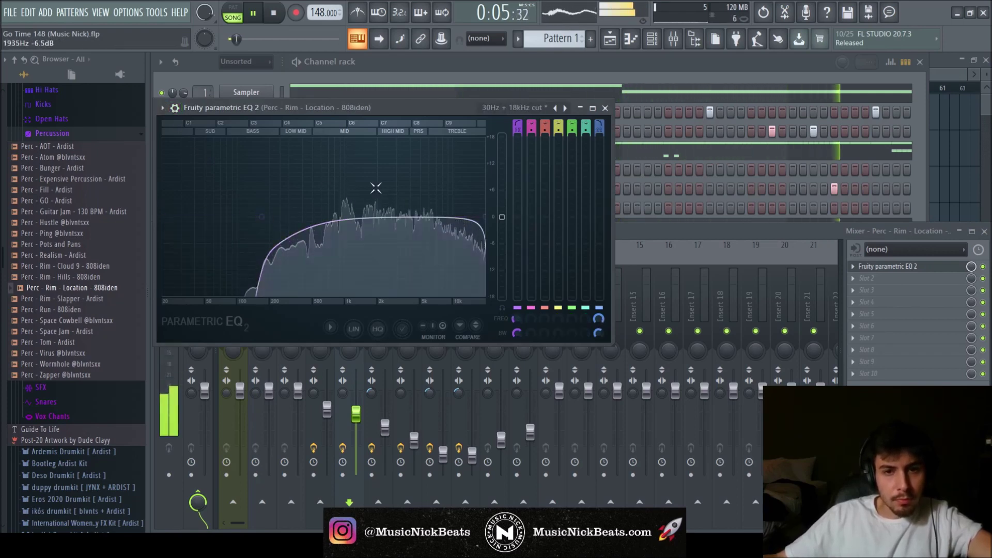
{"action": "left_click", "coordinate": [600, 109]}
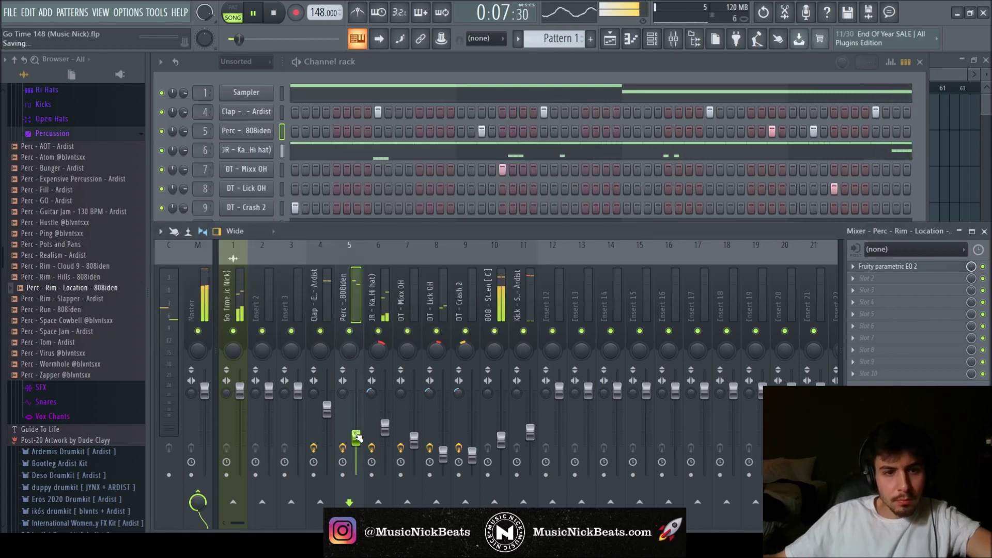
{"action": "left_click", "coordinate": [892, 267]}
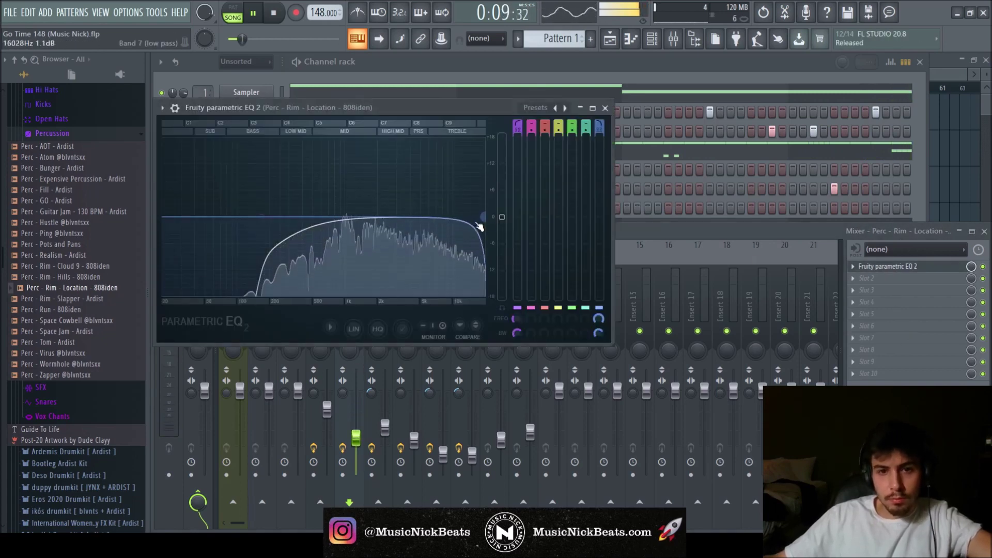
{"action": "left_click", "coordinate": [606, 108]}
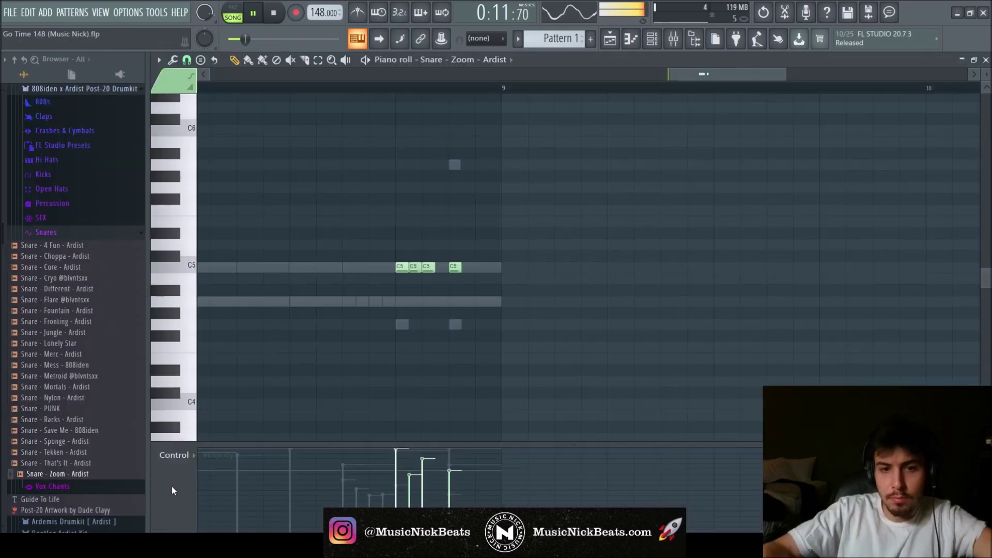
- Close the Snare - Zoom piano roll and lower the wet output of Fruity Delay 3 on the snare's mixer track
{"action": "left_click", "coordinate": [984, 61]}
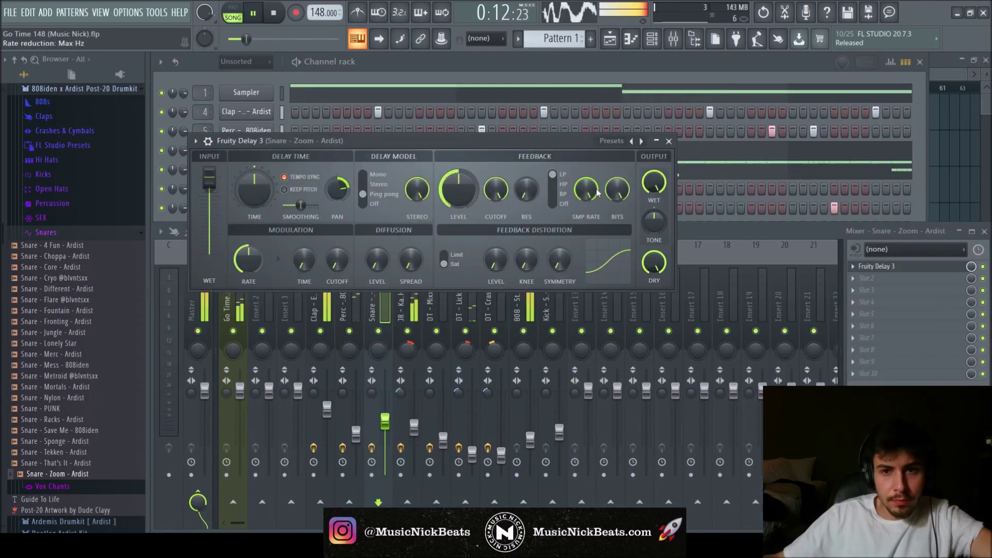
{"action": "left_click_drag", "start_coordinate": [654, 182], "coordinate": [649, 192]}
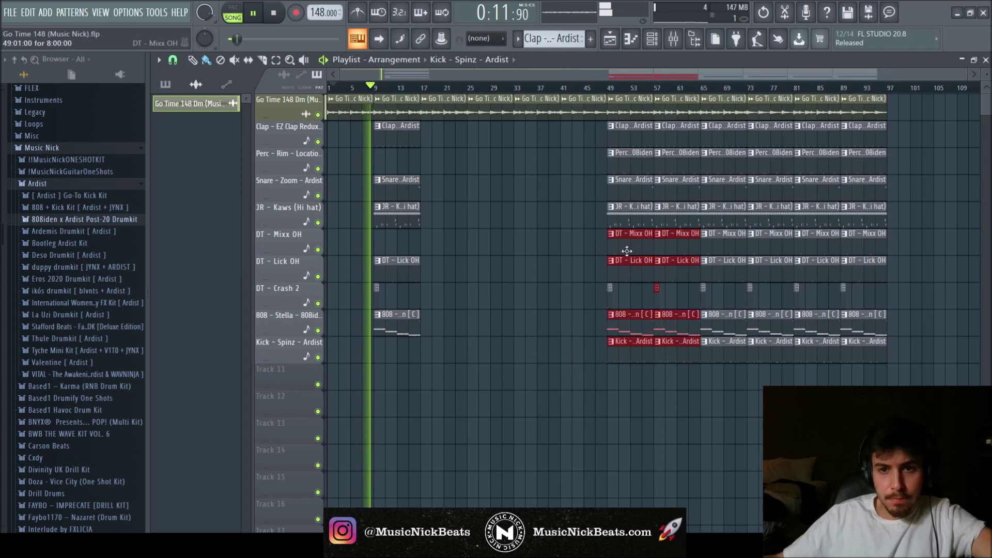
- Copy a full eight-bar drum section from the bar 49 block to bar 17 in the playlist, and save the project
{"action": "left_click_drag", "start_coordinate": [600, 195], "coordinate": [590, 125]}
{"action": "left_click_drag", "start_coordinate": [634, 156], "coordinate": [445, 157]}
{"action": "key", "text": "ctrl+s"}
- Slightly raise the mixer level of the Perc - Rim - Location track and clear the playlist clip selection
{"action": "scroll", "coordinate": [475, 222], "scroll_direction": "up", "scroll_amount": 2}
{"action": "key", "text": "F6"}
{"action": "key", "text": "F9"}
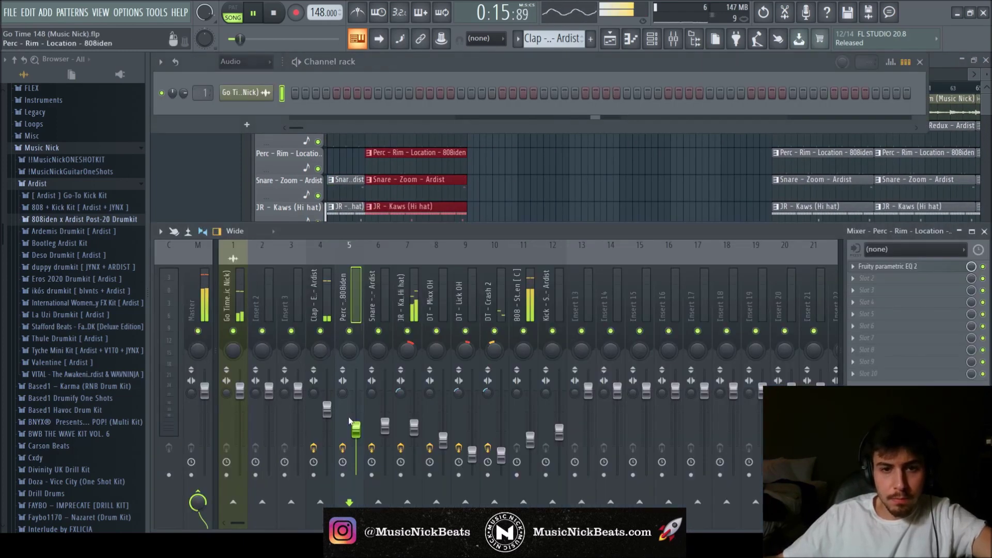
{"action": "left_click", "coordinate": [553, 204], "text": "ctrl"}
{"action": "scroll", "coordinate": [447, 202], "scroll_direction": "down", "scroll_amount": 2}
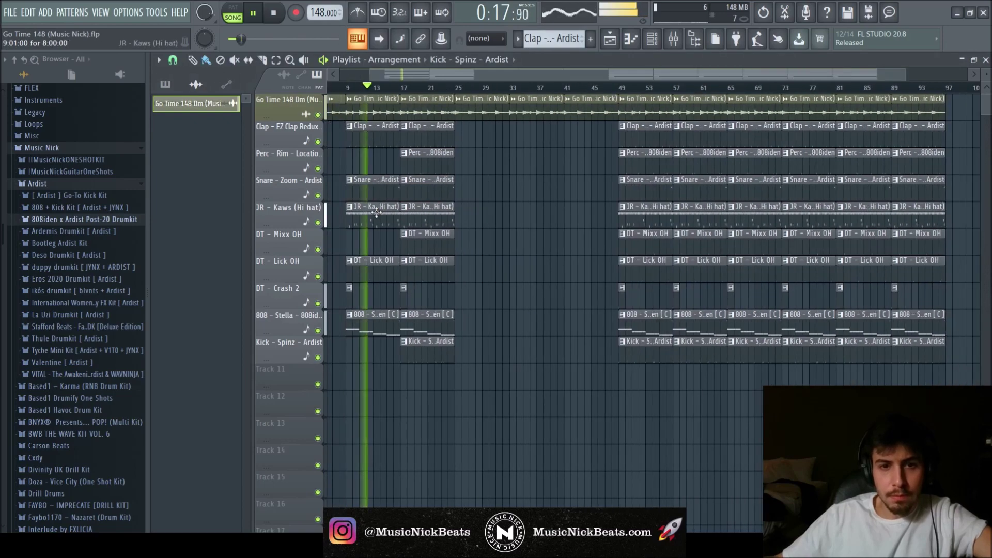
- Make the JR - Kaws (Hi hat) clip at bar 9 unique so it uses its own pattern
{"action": "scroll", "coordinate": [375, 214], "scroll_direction": "up", "scroll_amount": 3}
{"action": "scroll", "coordinate": [384, 97], "scroll_direction": "left", "scroll_amount": 2}
{"action": "left_click_drag", "start_coordinate": [384, 97], "coordinate": [417, 207]}
{"action": "key", "text": "space"}
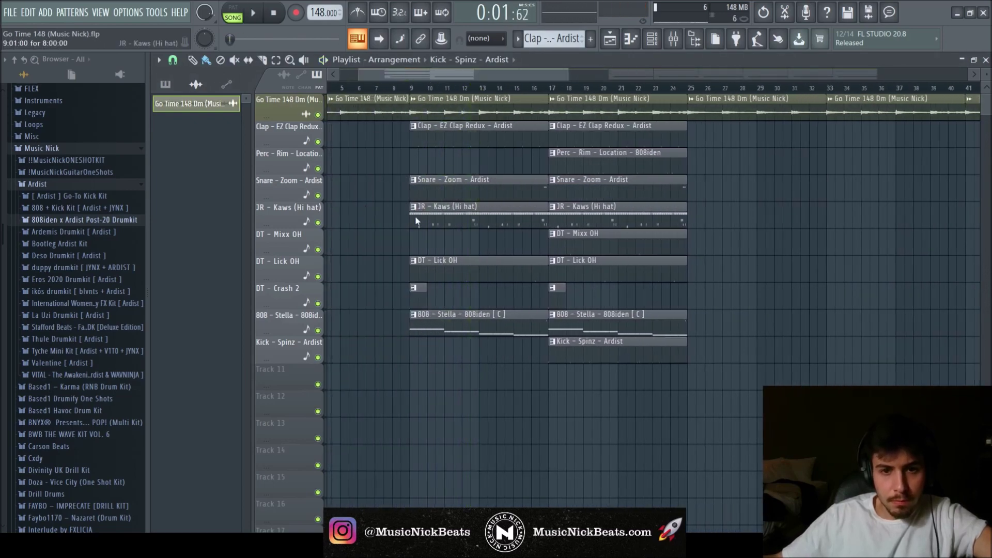
{"action": "left_click", "coordinate": [441, 279]}
- Delete every note below the C5 row in the JR - Kaws (Hi hat) #2 pattern, and return to the playlist
{"action": "double_click", "coordinate": [440, 220]}
{"action": "key", "text": "space"}
{"action": "scroll", "coordinate": [455, 268], "scroll_direction": "down", "scroll_amount": 5}
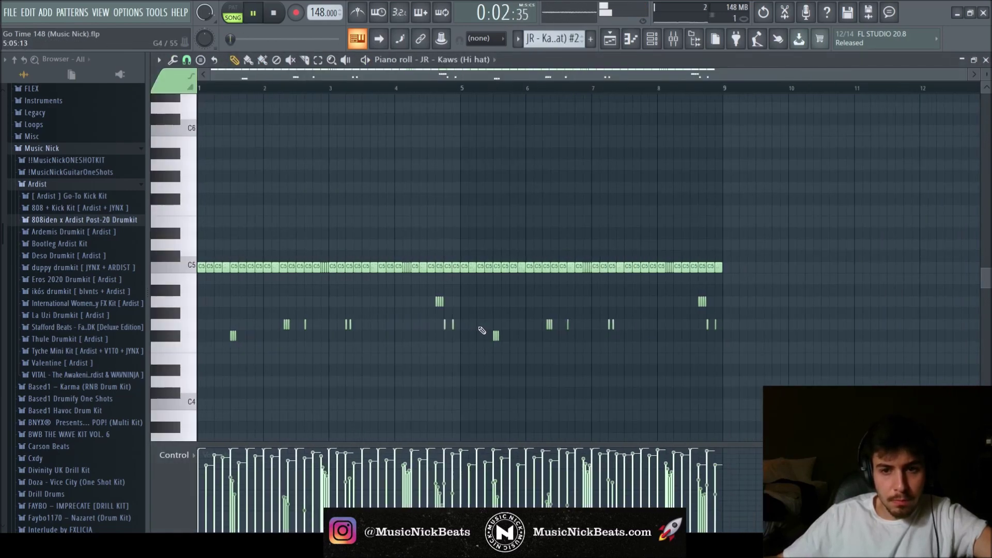
{"action": "left_click_drag", "start_coordinate": [774, 386], "coordinate": [216, 297]}
{"action": "key", "text": "Delete"}
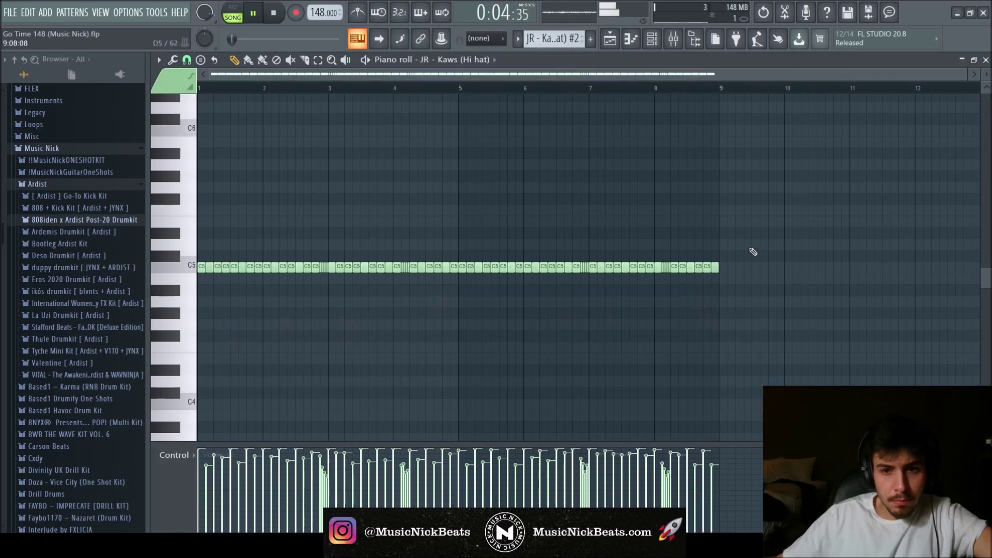
{"action": "left_click", "coordinate": [973, 60]}
{"action": "left_click", "coordinate": [778, 114]}
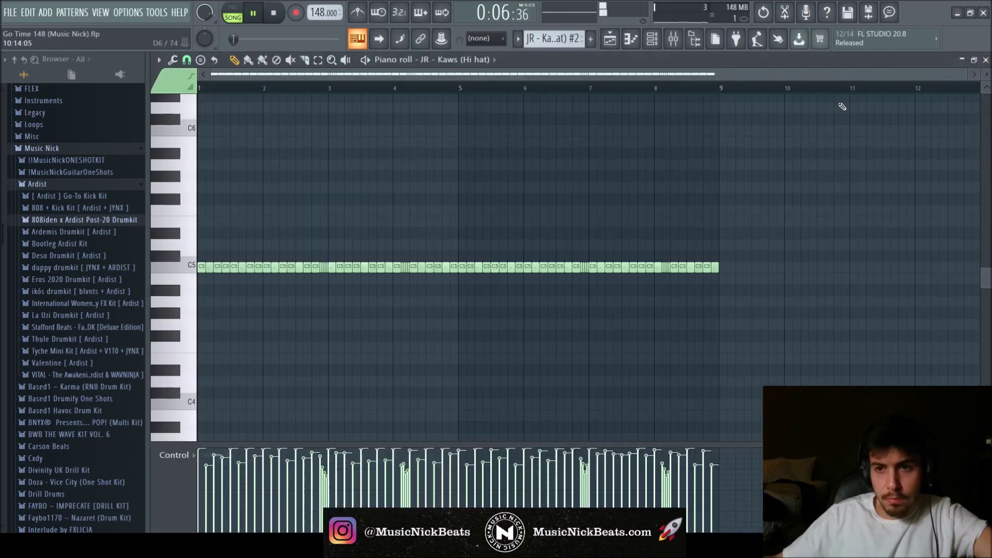
{"action": "left_click", "coordinate": [986, 60]}
{"action": "right_click", "coordinate": [543, 351]}
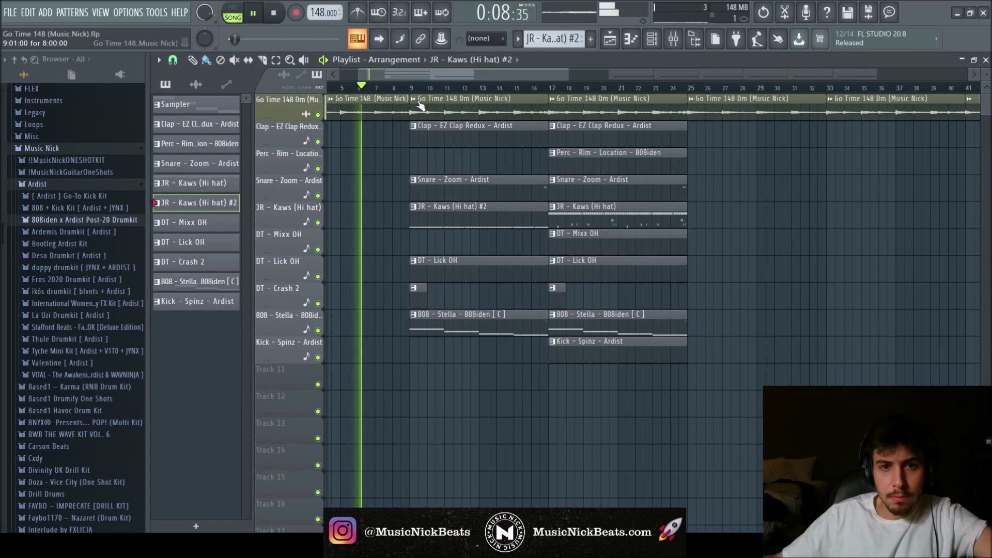
- Select the drum clips of the bar 17 section and shorten them to end at bar 24
{"action": "scroll", "coordinate": [631, 317], "scroll_direction": "down", "scroll_amount": 5}
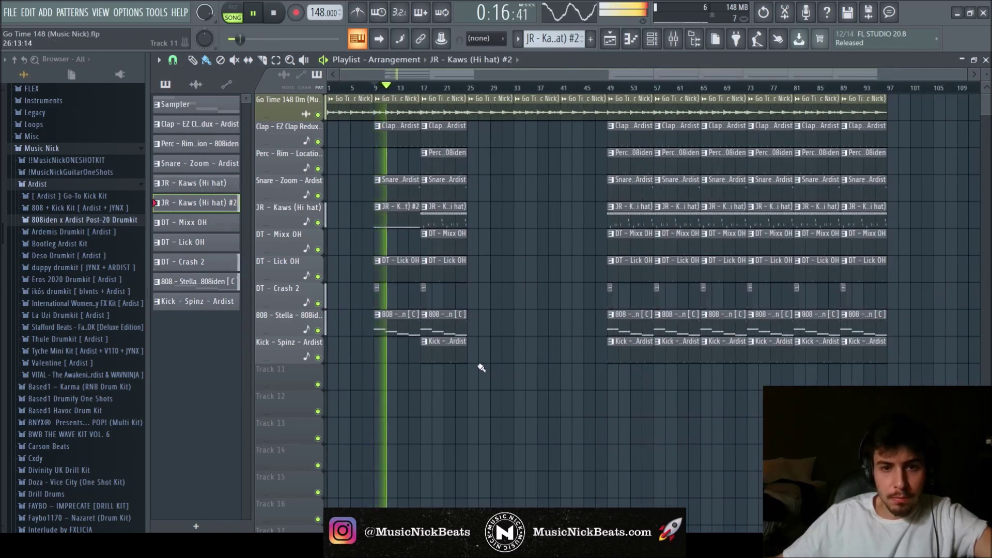
{"action": "left_click_drag", "start_coordinate": [476, 362], "coordinate": [466, 139]}
{"action": "scroll", "coordinate": [465, 138], "scroll_direction": "up", "scroll_amount": 5}
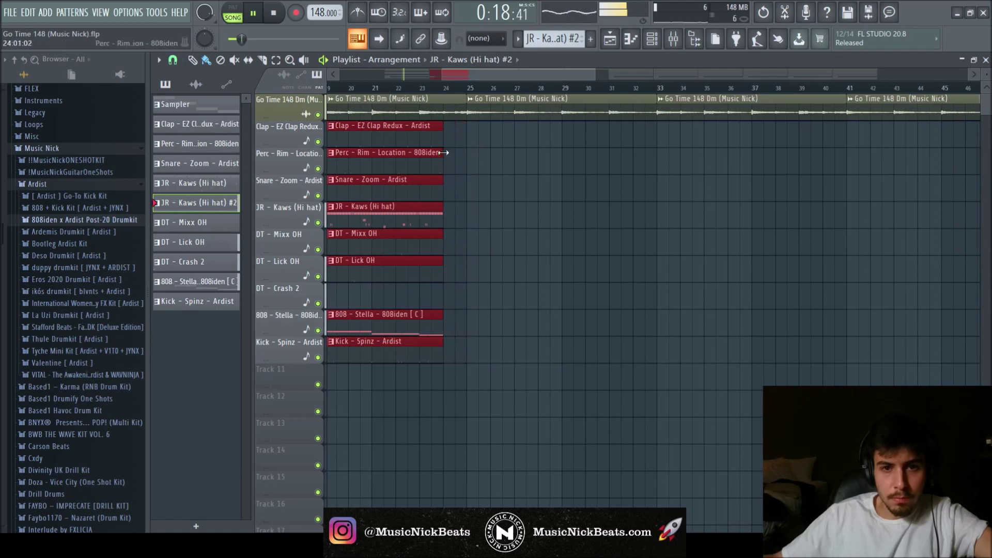
- Copy a full eight-bar drum section to bar 25 and the stripped-down section at bar 9 to bar 33
{"action": "scroll", "coordinate": [513, 300], "scroll_direction": "down", "scroll_amount": 4}
{"action": "scroll", "coordinate": [514, 300], "scroll_direction": "down", "scroll_amount": 2}
{"action": "left_click_drag", "start_coordinate": [628, 389], "coordinate": [490, 138]}
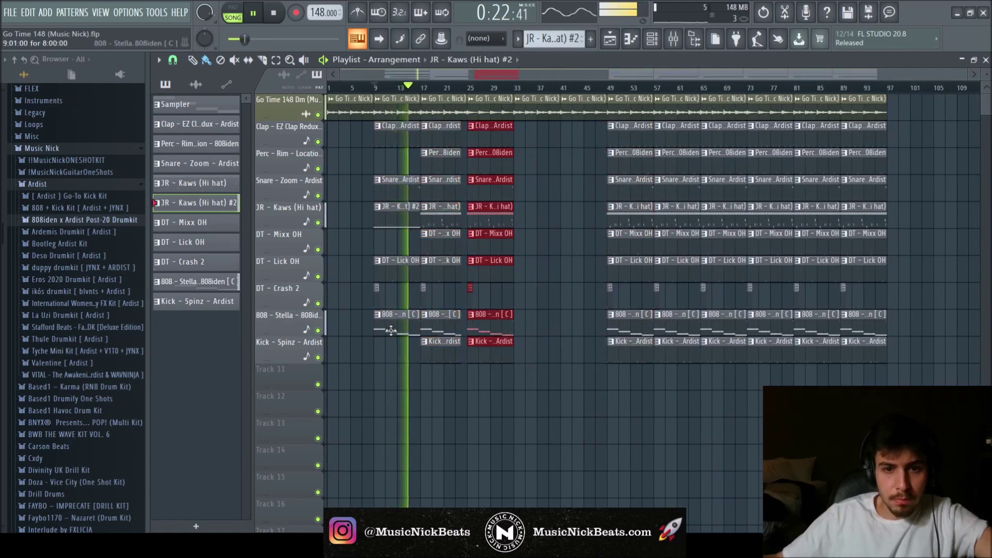
{"action": "left_click_drag", "start_coordinate": [403, 362], "coordinate": [354, 139]}
{"action": "left_click_drag", "start_coordinate": [416, 138], "coordinate": [561, 138]}
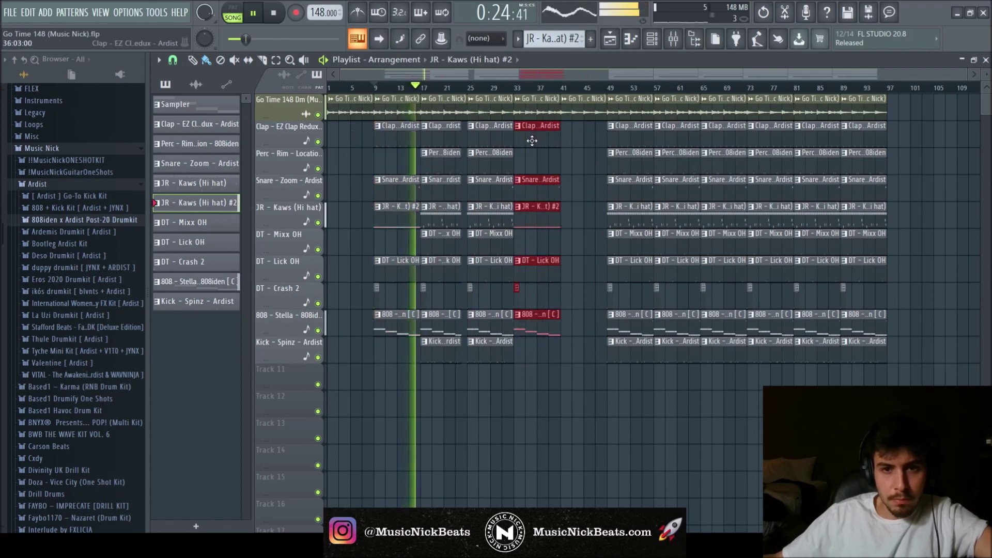
- Delete all melody and drum clips from bar 49 onward in the playlist
{"action": "scroll", "coordinate": [558, 238], "scroll_direction": "up", "scroll_amount": 1}
{"action": "scroll", "coordinate": [559, 238], "scroll_direction": "up", "scroll_amount": 1}
{"action": "scroll", "coordinate": [598, 276], "scroll_direction": "down", "scroll_amount": 2}
{"action": "left_click_drag", "start_coordinate": [932, 361], "coordinate": [623, 94]}
{"action": "key", "text": "Delete"}
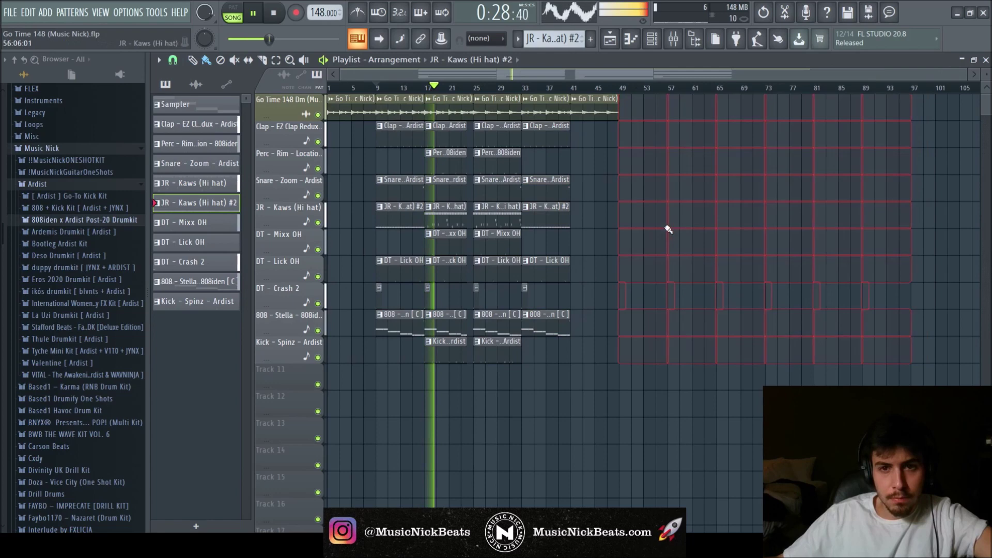
- Copy the bar 33 clap, snare, hi-hat, DT - Lick OH and crash clips to bar 41, leaving out the 808
{"action": "left_click_drag", "start_coordinate": [605, 332], "coordinate": [537, 168]}
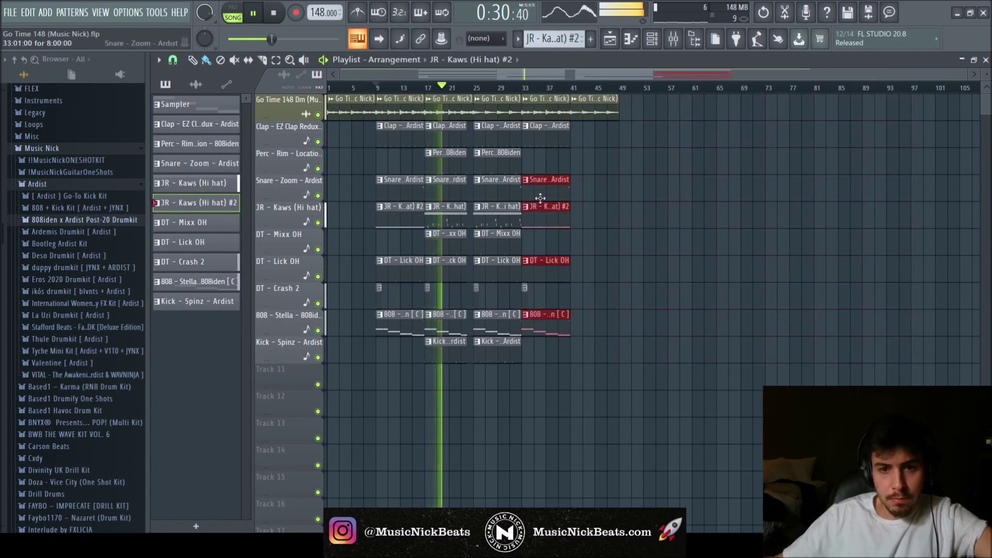
{"action": "left_click_drag", "start_coordinate": [600, 357], "coordinate": [534, 130]}
{"action": "left_click", "coordinate": [636, 235], "text": "ctrl"}
{"action": "left_click_drag", "start_coordinate": [607, 305], "coordinate": [528, 138]}
{"action": "left_click_drag", "start_coordinate": [539, 138], "coordinate": [585, 138]}
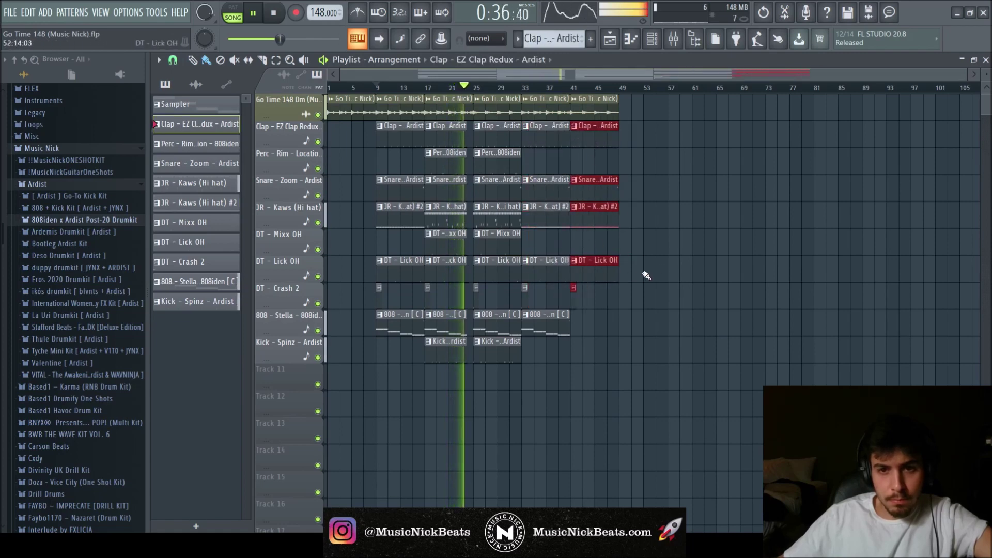
{"action": "left_click", "coordinate": [685, 258], "text": "ctrl"}
- In the bar 41 section, replace the DT - Lick OH clip with DT - Mixx OH and the Snare - Zoom clip with Perc - Rim - Location
{"action": "right_click", "coordinate": [578, 265]}
{"action": "left_click_drag", "start_coordinate": [508, 245], "coordinate": [605, 249]}
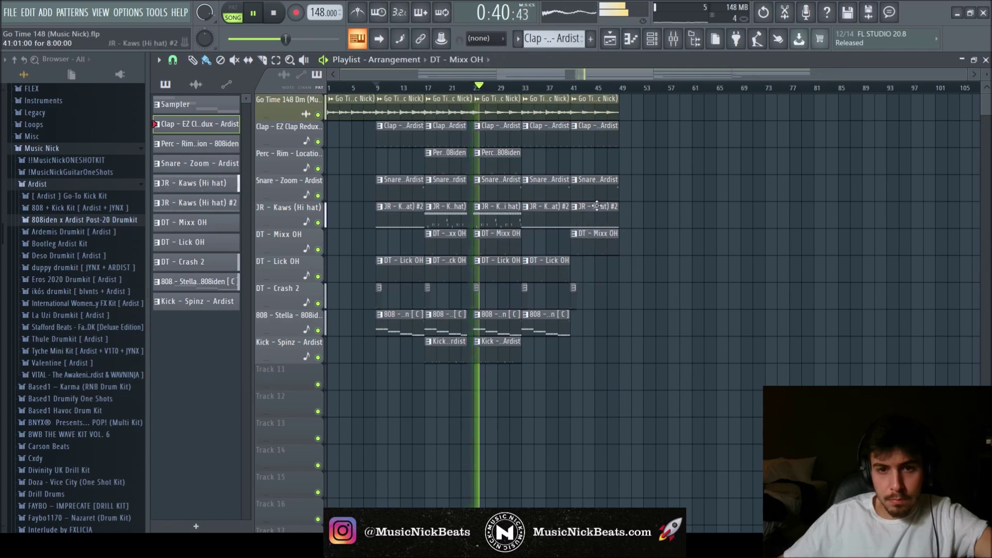
{"action": "right_click", "coordinate": [587, 190]}
{"action": "left_click_drag", "start_coordinate": [543, 166], "coordinate": [589, 164]}
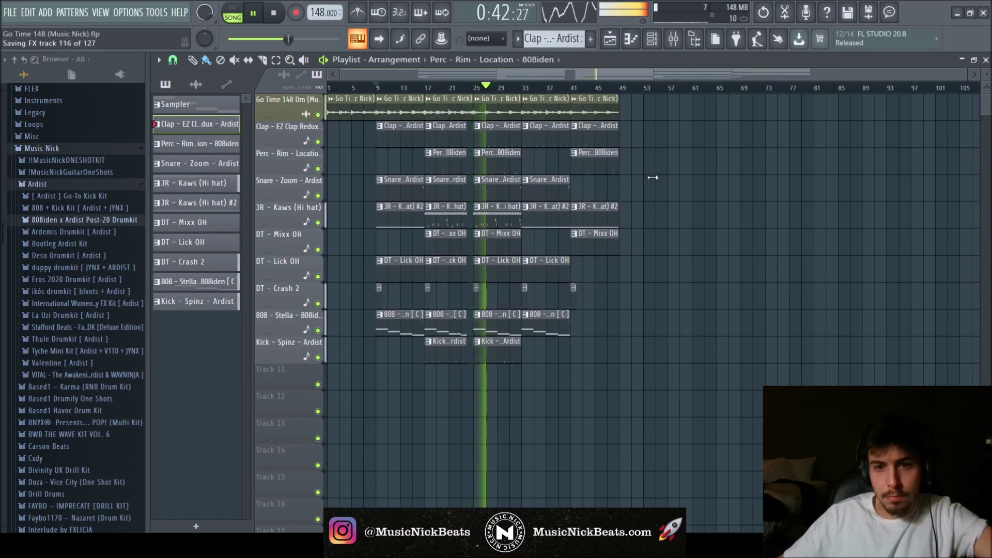
- Shorten the clap, perc, hi-hat and DT - Mixx OH clips of the bar 41 section by two bars to end at bar 47
{"action": "scroll", "coordinate": [661, 191], "scroll_direction": "up", "scroll_amount": 2}
{"action": "left_click_drag", "start_coordinate": [833, 281], "coordinate": [811, 123]}
{"action": "left_click_drag", "start_coordinate": [817, 150], "coordinate": [796, 146]}
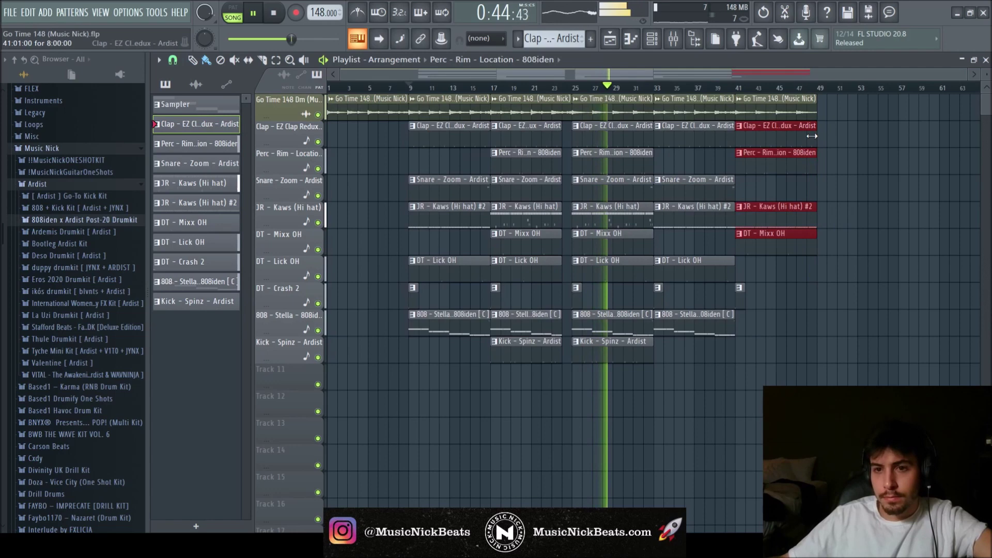
- Copy all melody and drum clips of bars 9 through 48 to bar 49
{"action": "mouse_move", "coordinate": [906, 416]}
{"action": "left_mouse_down"}
{"action": "mouse_move", "coordinate": [587, 99]}
{"action": "mouse_move", "coordinate": [446, 71]}
{"action": "mouse_move", "coordinate": [419, 77]}
{"action": "left_mouse_up"}
{"action": "mouse_move", "coordinate": [427, 124]}
{"action": "left_mouse_down"}
{"action": "mouse_move", "coordinate": [797, 110]}
{"action": "mouse_move", "coordinate": [844, 123]}
{"action": "mouse_move", "coordinate": [834, 126]}
{"action": "left_mouse_up"}
{"action": "scroll", "coordinate": [846, 155], "scroll_direction": "down", "scroll_amount": 3}
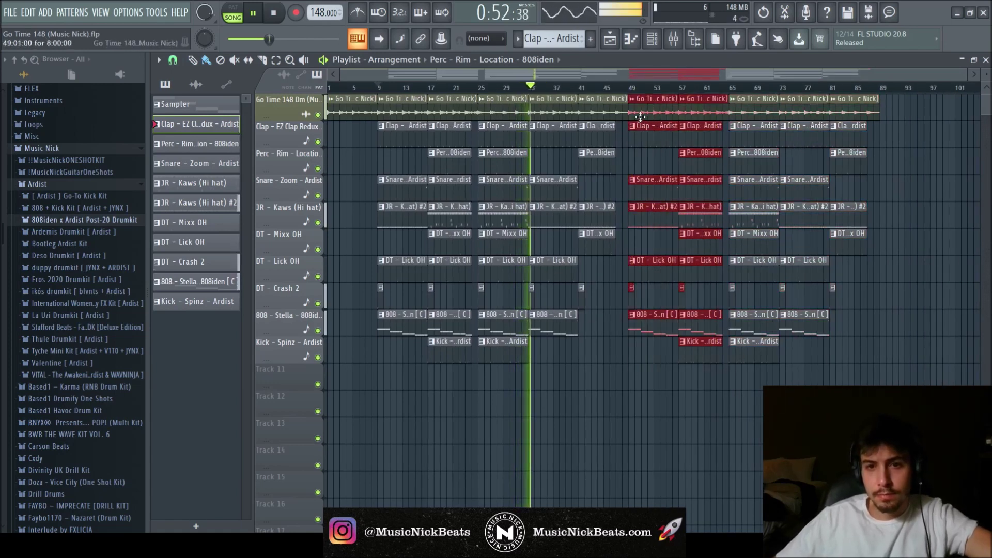
- Copy the sixteen-bar section at bar 49 to bar 89, and add one more eight-bar melody clip at bar 105
{"action": "key", "text": "ctrl+b"}
{"action": "left_click_drag", "start_coordinate": [896, 102], "coordinate": [890, 103]}
{"action": "scroll", "coordinate": [902, 175], "scroll_direction": "down", "scroll_amount": 1}
{"action": "left_click", "coordinate": [947, 224], "text": "ctrl"}
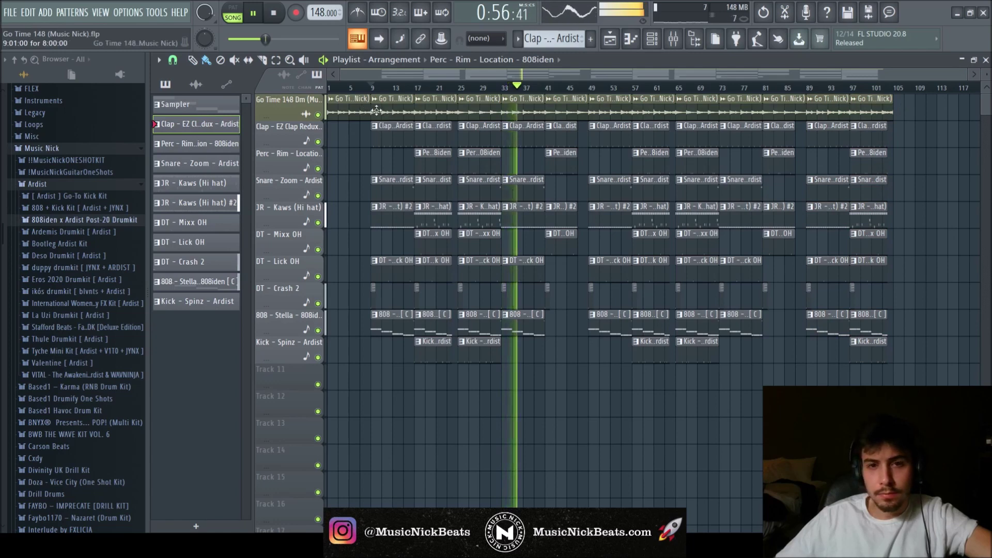
{"action": "left_click", "coordinate": [915, 111]}
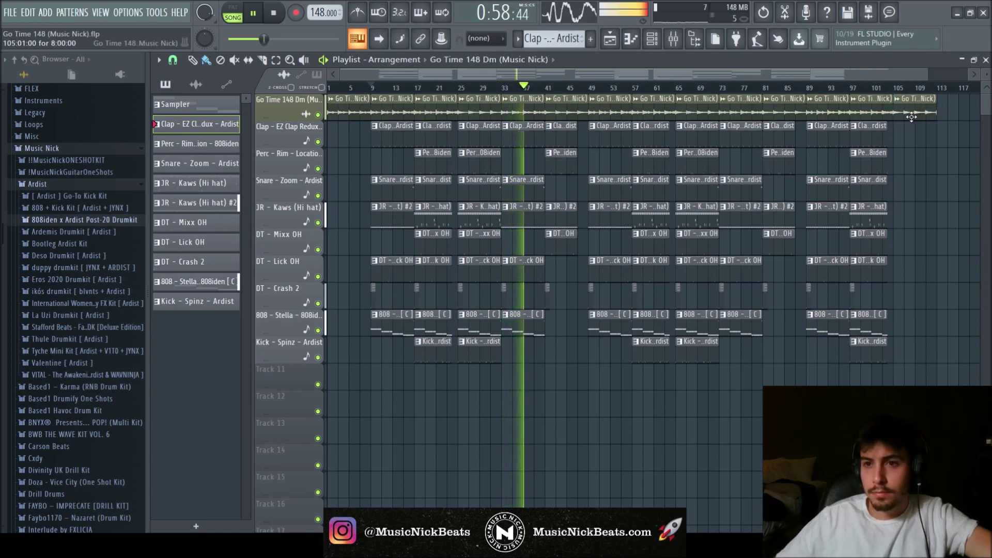
- Create a master volume automation clip over the last melody clip at bar 105 and shape it into a descending fade-out
{"action": "left_click", "coordinate": [893, 88]}
{"action": "left_click_drag", "start_coordinate": [897, 89], "coordinate": [939, 97]}
{"action": "key", "text": "F9"}
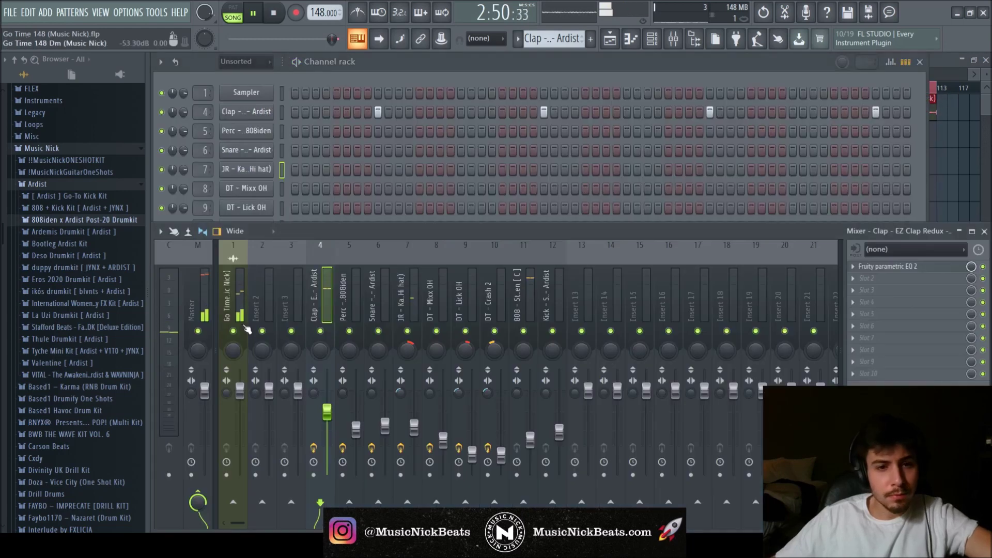
{"action": "left_click", "coordinate": [246, 436]}
{"action": "key", "text": "F9"}
{"action": "left_click_drag", "start_coordinate": [936, 134], "coordinate": [937, 148]}
{"action": "scroll", "coordinate": [947, 230], "scroll_direction": "down", "scroll_amount": 1}
- Return the song position to bar 1, show the patterns in the clip picker and stop playback
{"action": "double_click", "coordinate": [330, 88]}
{"action": "left_click", "coordinate": [165, 85]}
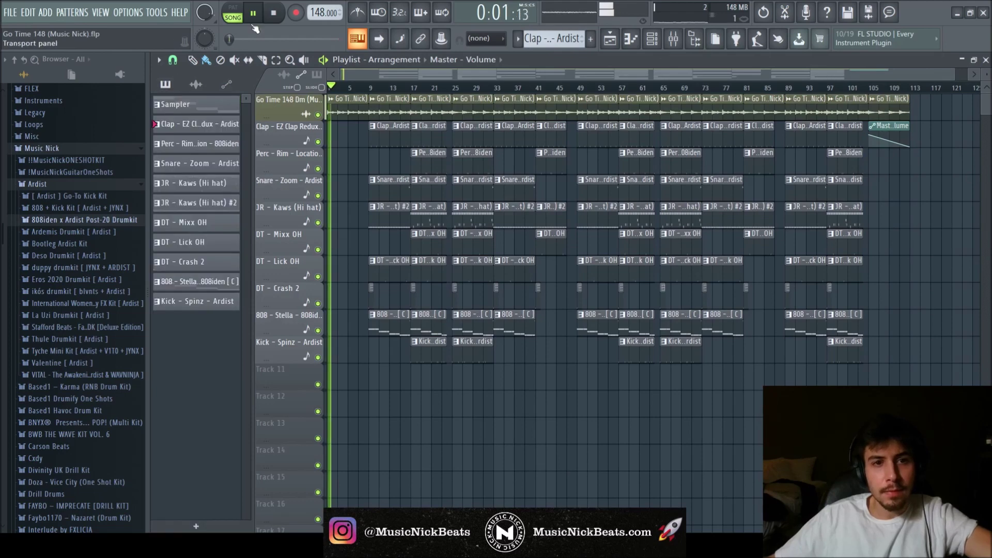
{"action": "left_click", "coordinate": [274, 14]}
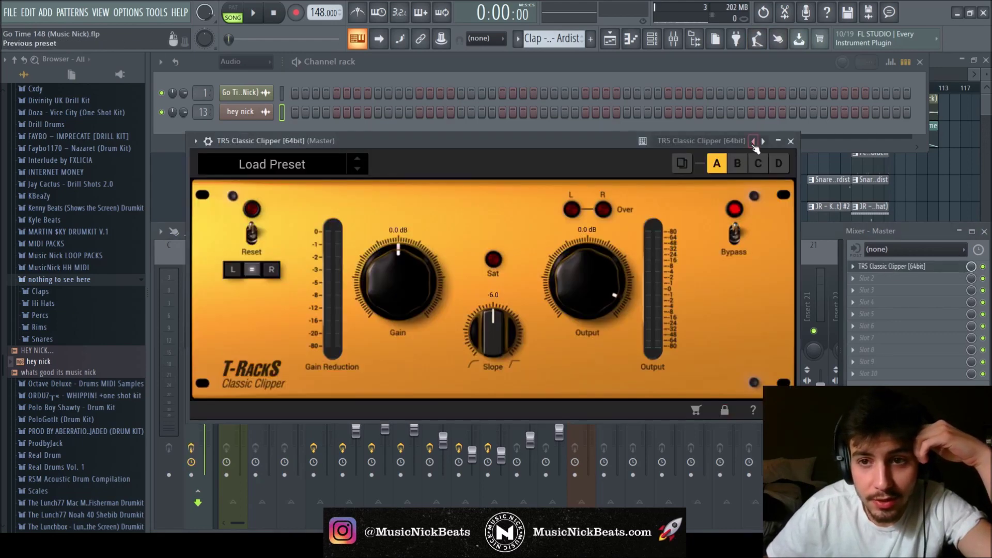
- Load the MusicNick1 preset in the master's TR5 Classic Clipper and audition the arrangement through it
{"action": "right_click", "coordinate": [932, 177]}
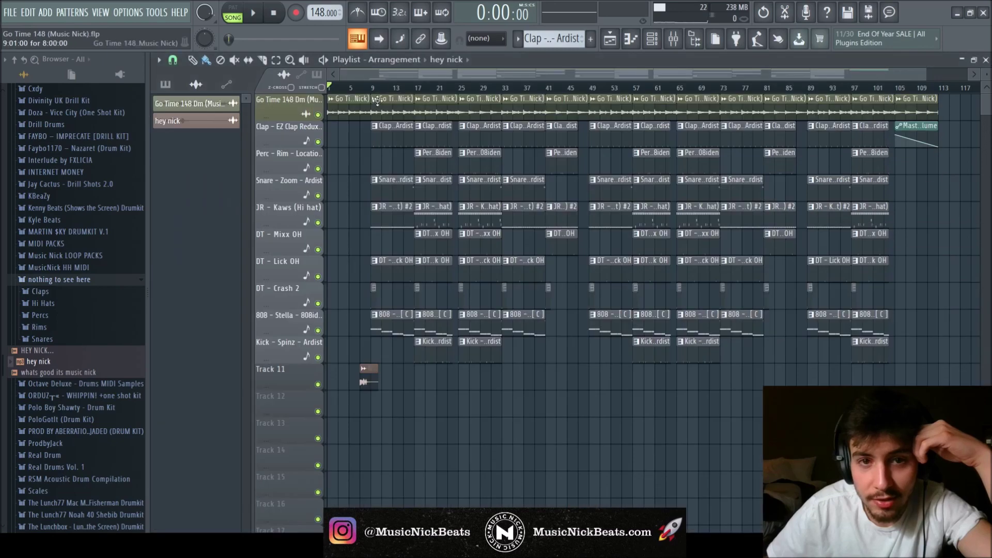
{"action": "key", "text": "space"}
{"action": "key", "text": "F6"}
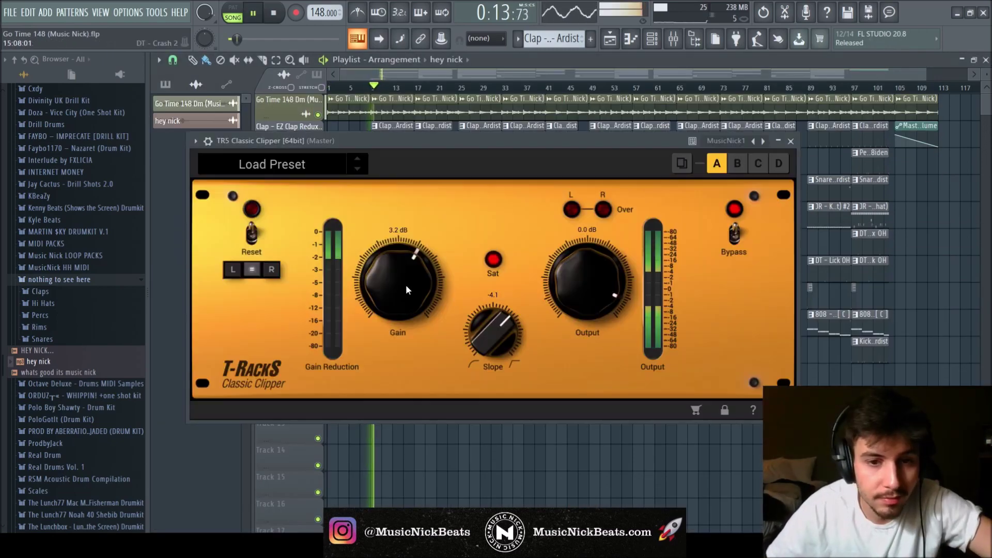
{"action": "left_click", "coordinate": [604, 167]}
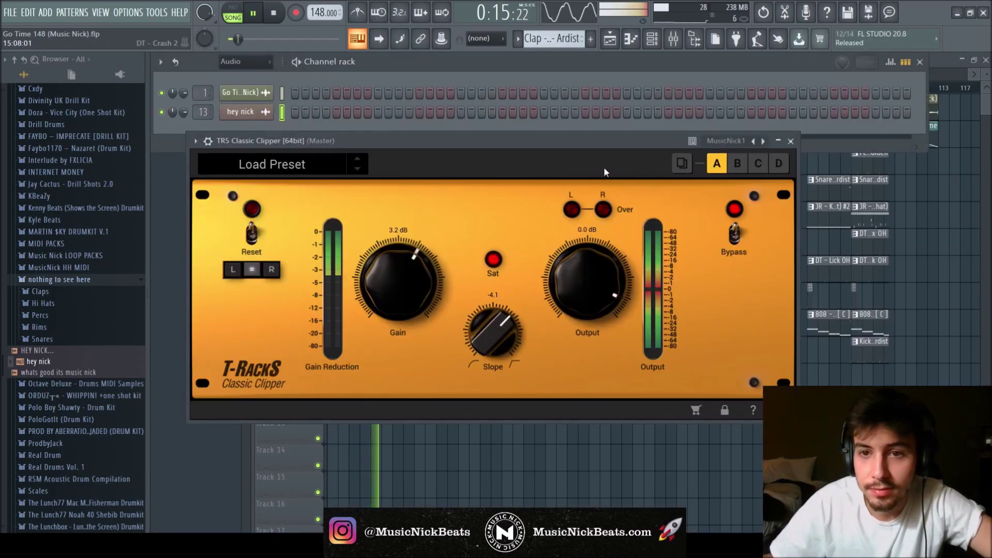
{"action": "left_click", "coordinate": [792, 141]}
- Lower the clap's mixer volume to -7.8 dB while the song plays
{"action": "key", "text": "F9"}
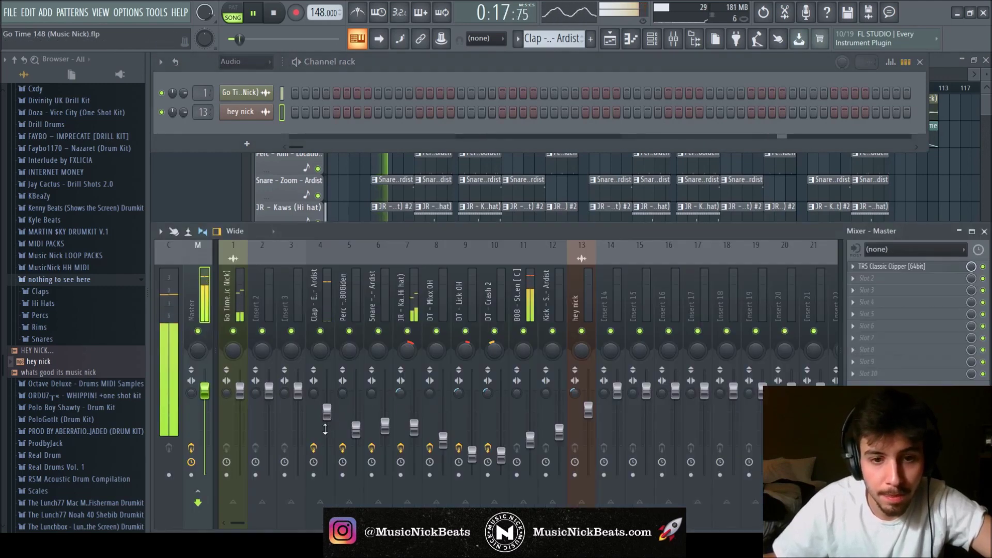
{"action": "left_click", "coordinate": [531, 439]}
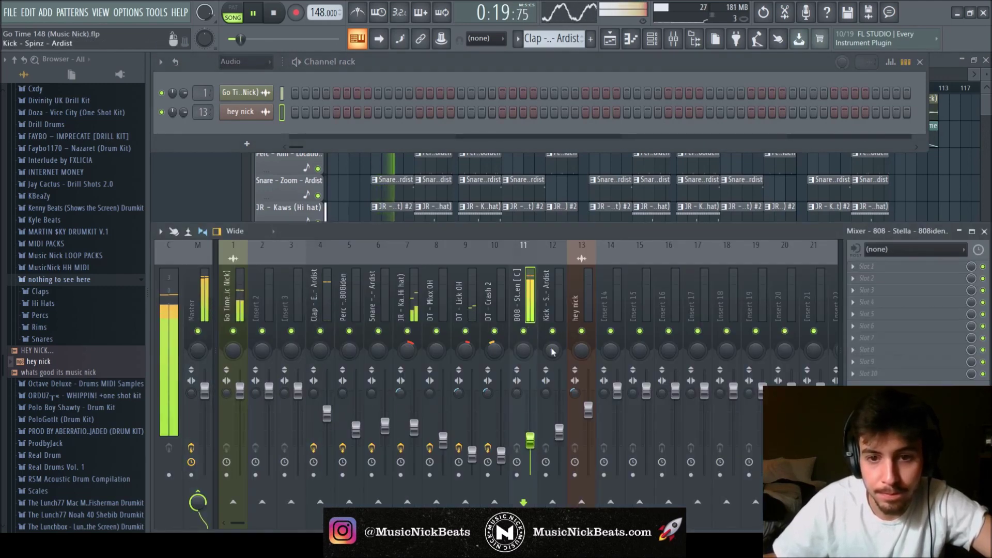
{"action": "left_click_drag", "start_coordinate": [329, 414], "coordinate": [386, 427]}
{"action": "left_click", "coordinate": [326, 418]}
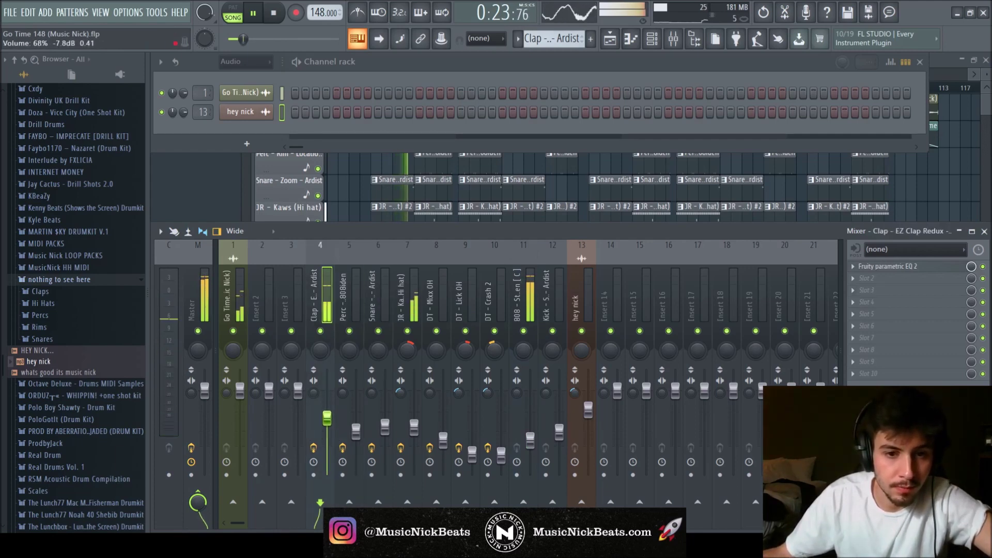